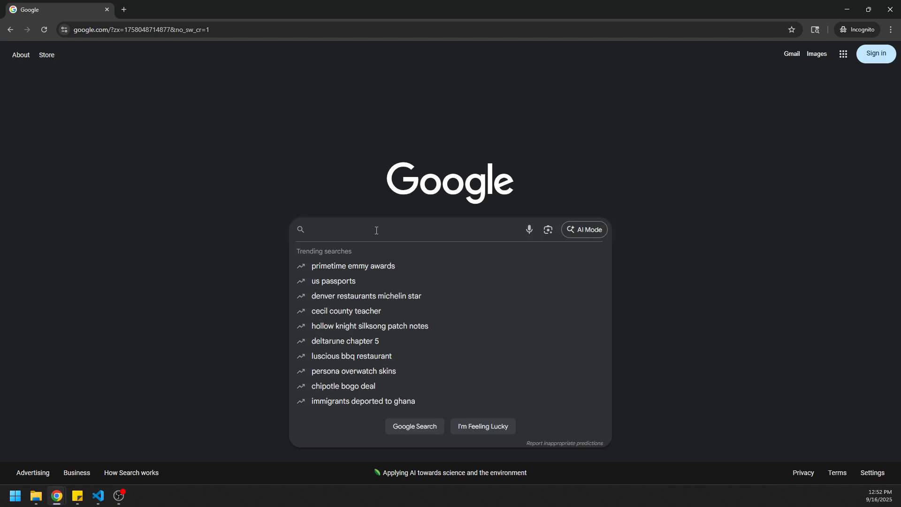
Search the web for "usgs lidar explorer" and open the USGS Lidar Explorer Map.
{"action": "type", "text": "usgs"}
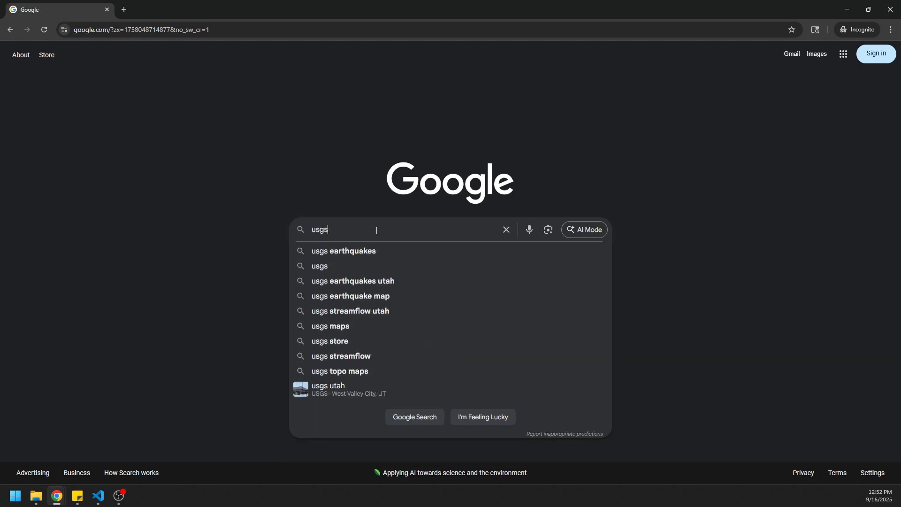
{"action": "type", "text": " lidar expo"}
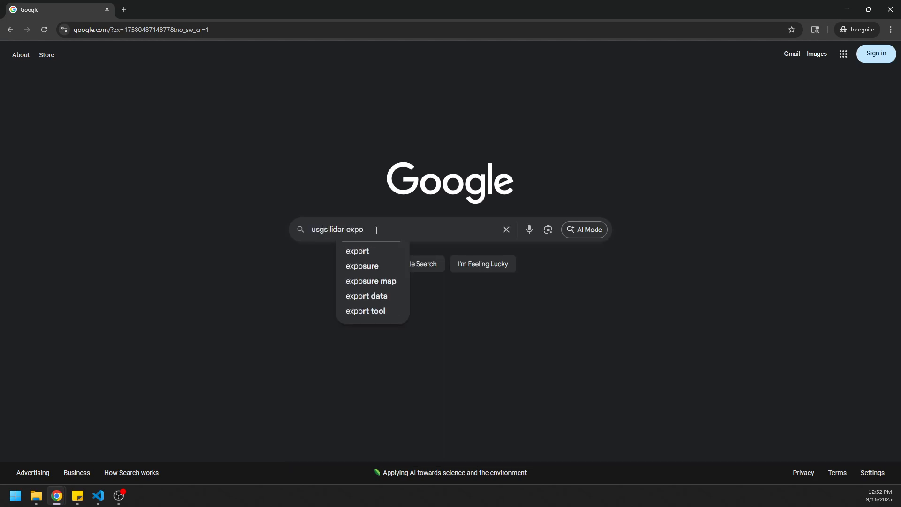
{"action": "key", "text": "BackSpace"}
{"action": "type", "text": "lorer"}
{"action": "key", "text": "Return"}
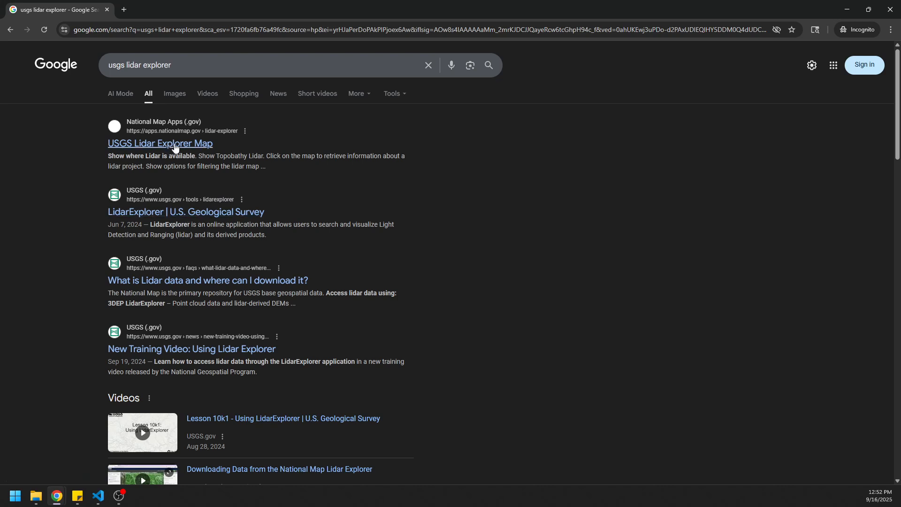
{"action": "left_click", "coordinate": [174, 144]}
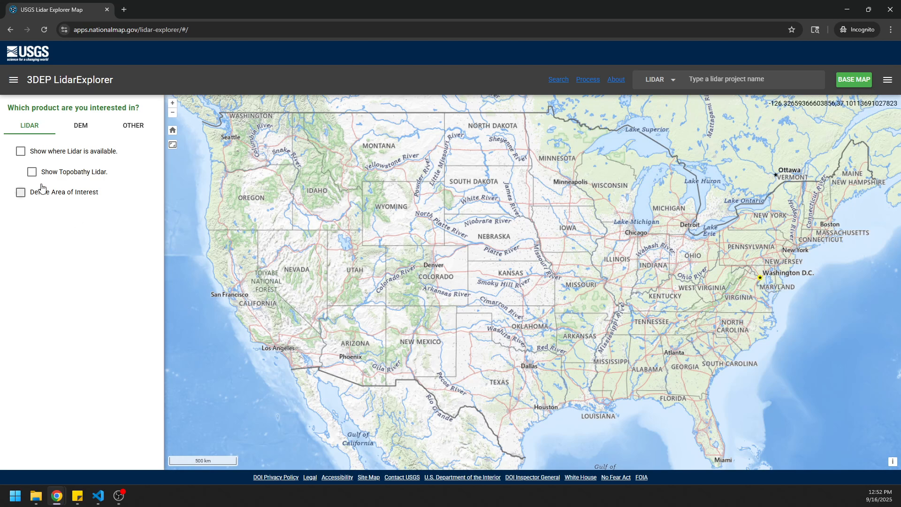
Show where lidar is available along with its quality-level legend, and hide the lidar coverage again.
{"action": "left_click", "coordinate": [20, 151]}
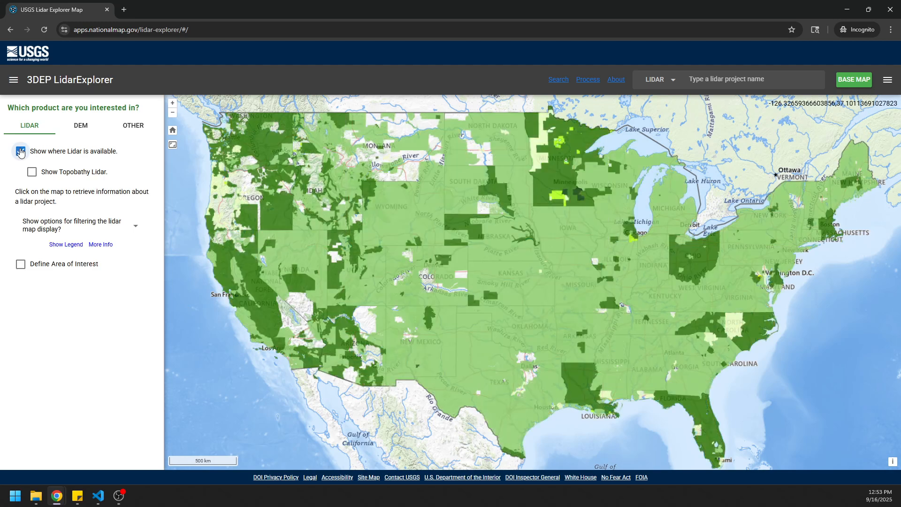
{"action": "left_click", "coordinate": [66, 244]}
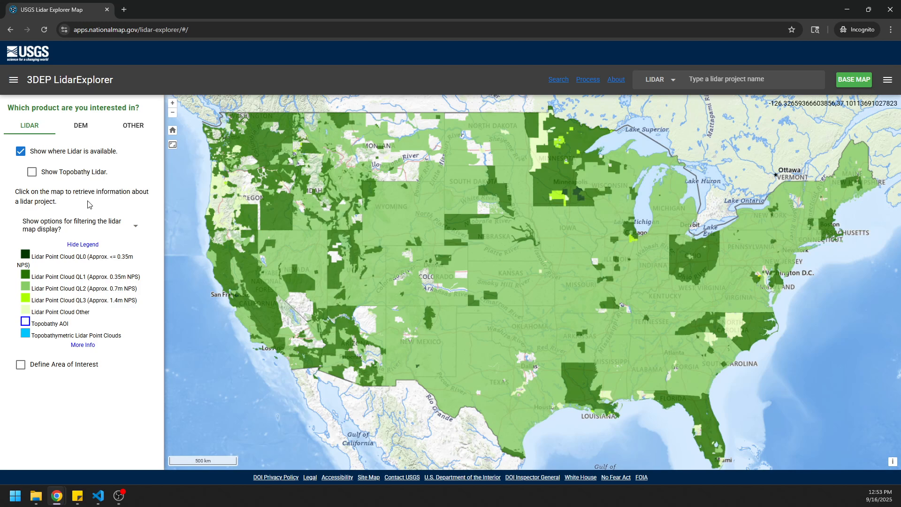
{"action": "left_click", "coordinate": [20, 151]}
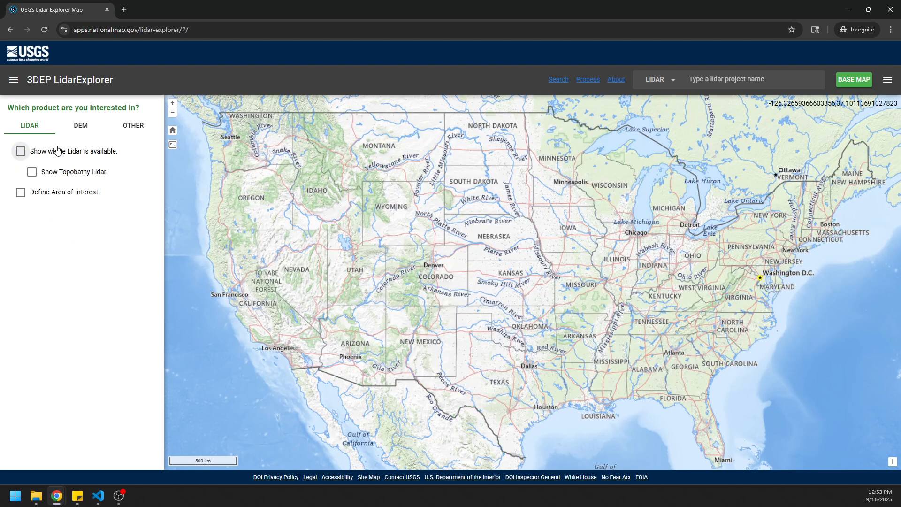
Check the 1 meter DEM coverage around Henrys Fork in Summit County, Utah, and hide the coverage overlay.
{"action": "left_click", "coordinate": [84, 125]}
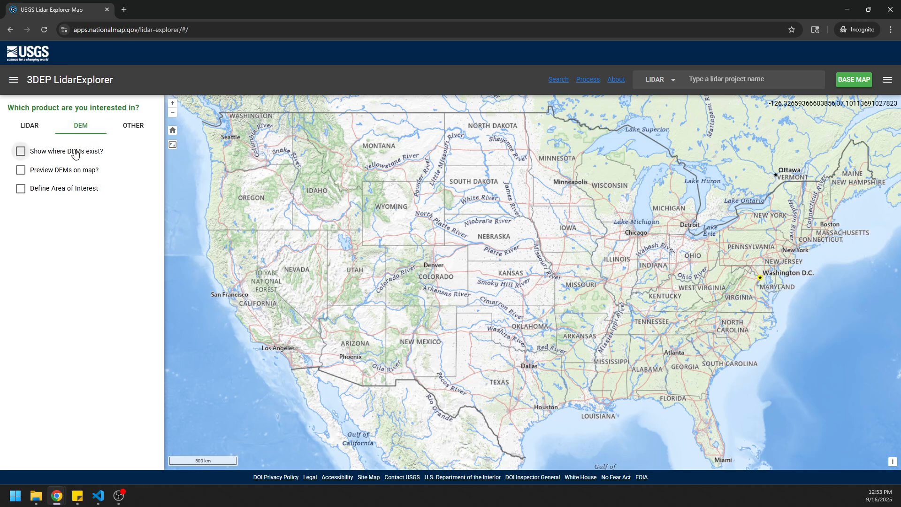
{"action": "left_click", "coordinate": [20, 151]}
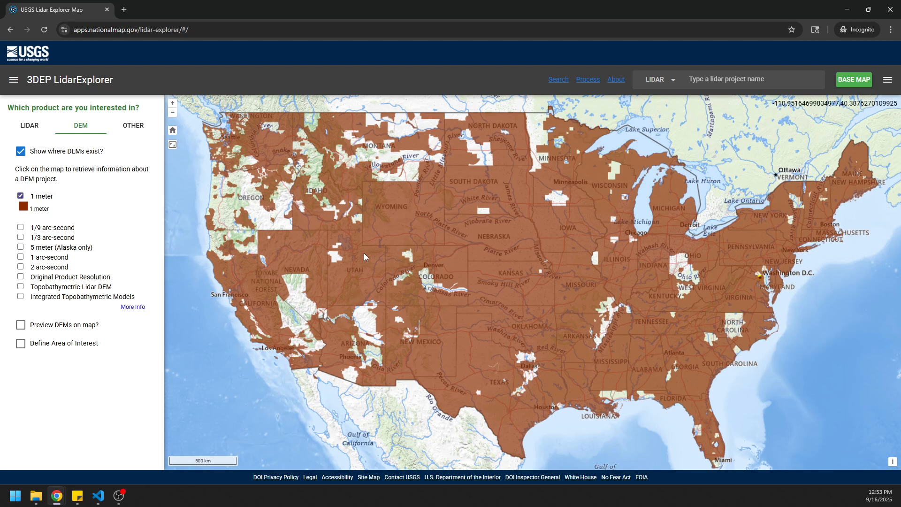
{"action": "scroll", "coordinate": [364, 243], "scroll_direction": "up", "scroll_amount": 1}
{"action": "scroll", "coordinate": [363, 244], "scroll_direction": "up", "scroll_amount": 1}
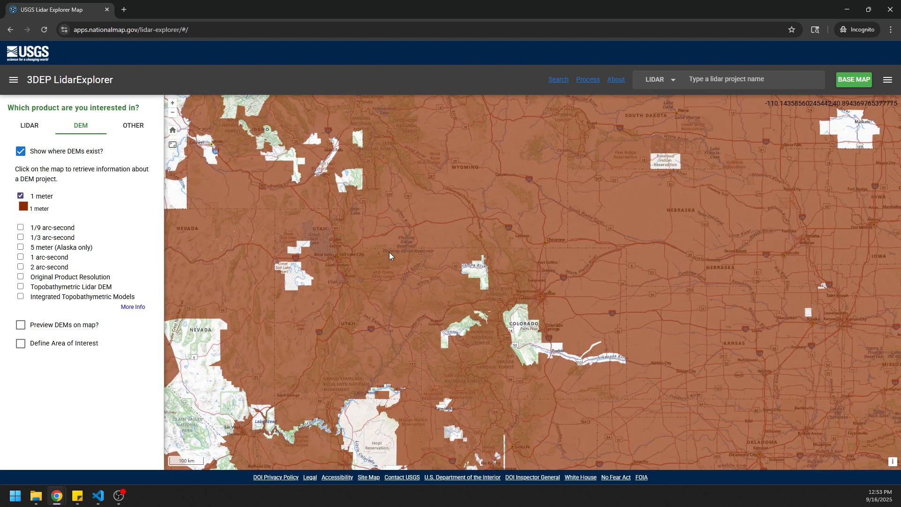
{"action": "scroll", "coordinate": [391, 253], "scroll_direction": "up", "scroll_amount": 2}
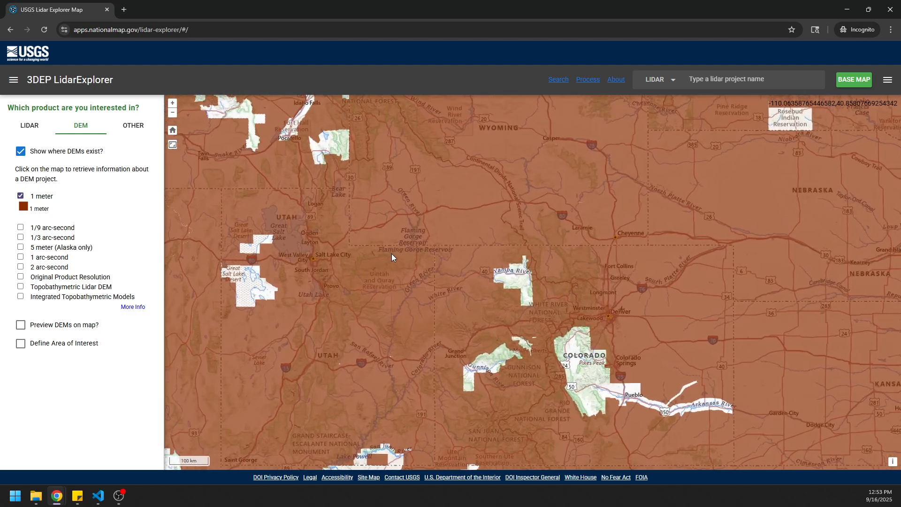
{"action": "scroll", "coordinate": [398, 261], "scroll_direction": "up", "scroll_amount": 1}
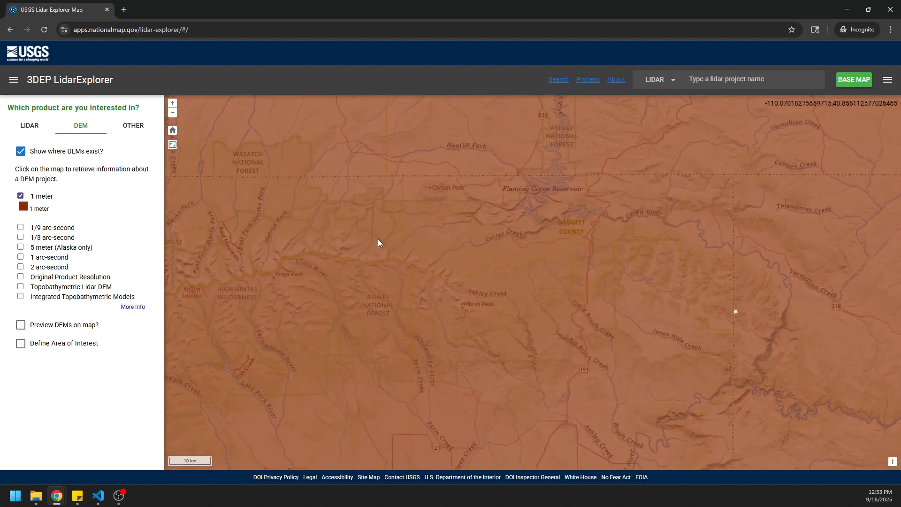
{"action": "left_click_drag", "start_coordinate": [379, 227], "coordinate": [461, 296]}
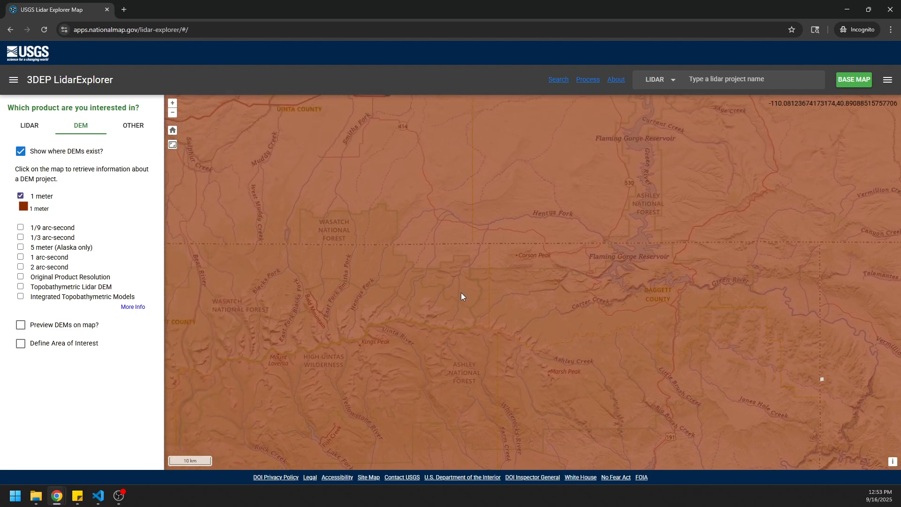
{"action": "scroll", "coordinate": [399, 274], "scroll_direction": "up", "scroll_amount": 1}
{"action": "left_click_drag", "start_coordinate": [345, 303], "coordinate": [420, 275]}
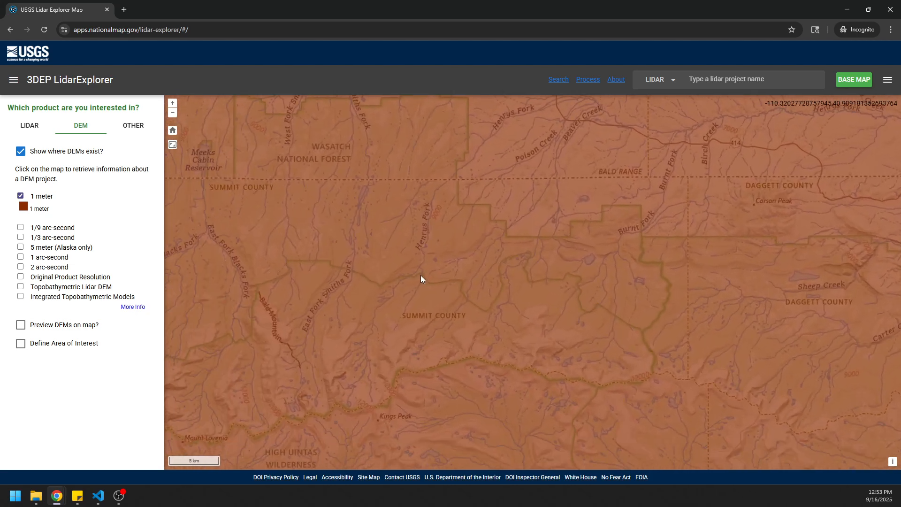
{"action": "scroll", "coordinate": [425, 271], "scroll_direction": "up", "scroll_amount": 2}
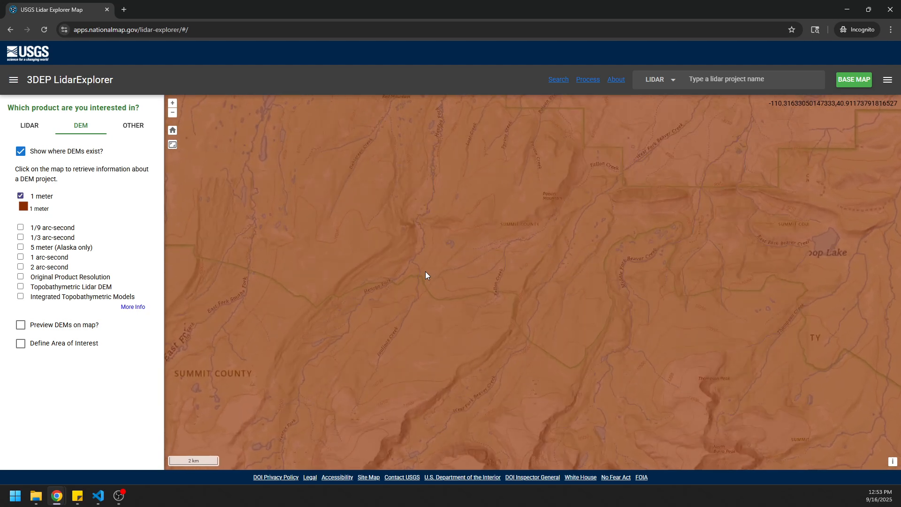
{"action": "left_click_drag", "start_coordinate": [431, 283], "coordinate": [455, 288]}
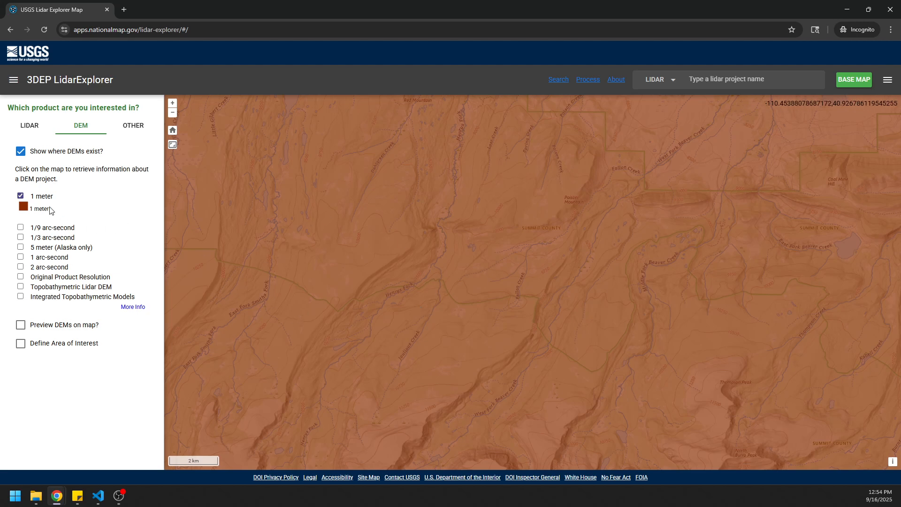
{"action": "left_click", "coordinate": [20, 151]}
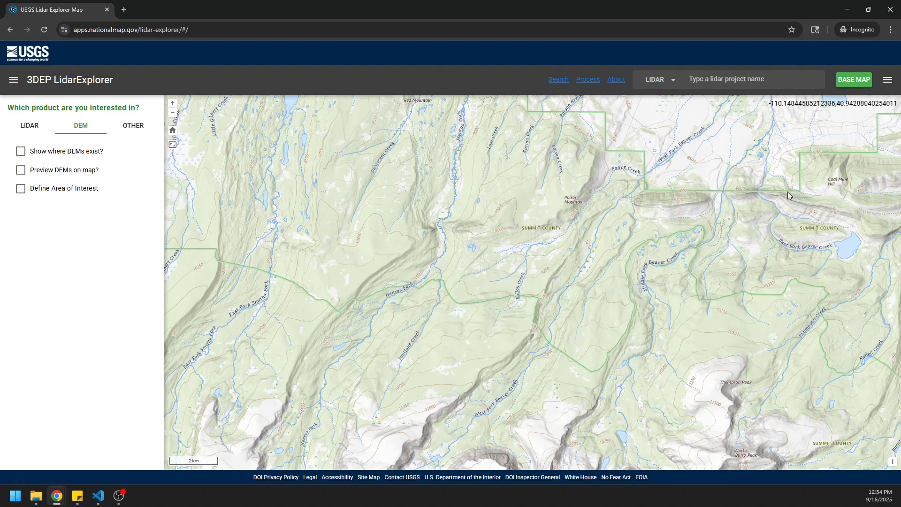
Open the results list and draw a rectangular area of interest of about 19.4 square miles over Henrys Fork.
{"action": "left_click", "coordinate": [887, 81]}
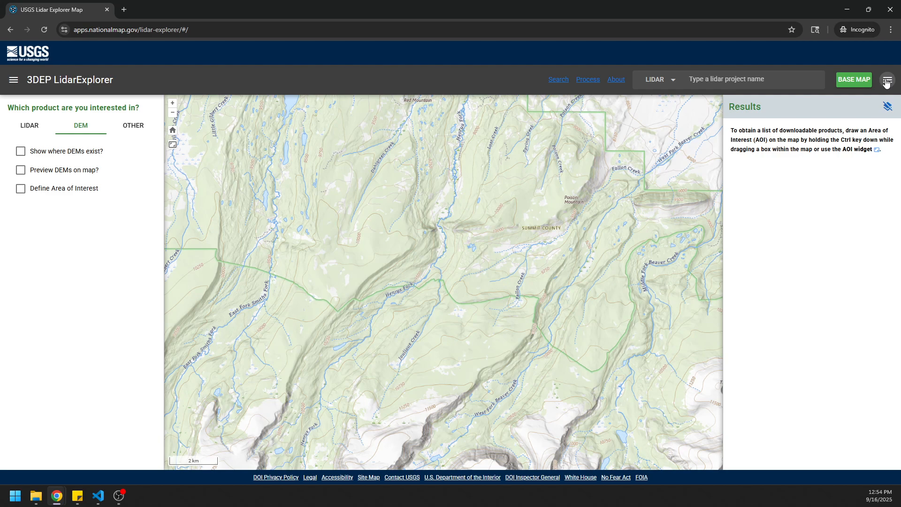
{"action": "left_click", "coordinate": [888, 80]}
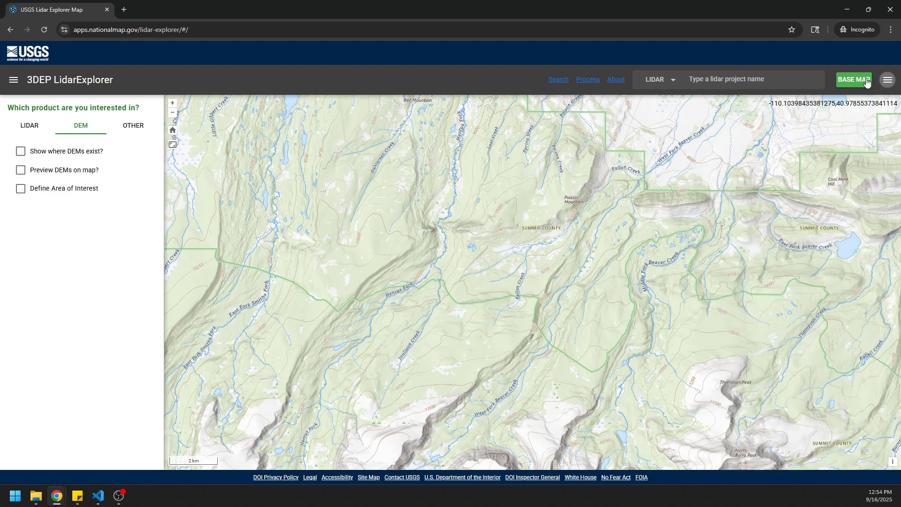
{"action": "left_click", "coordinate": [888, 80]}
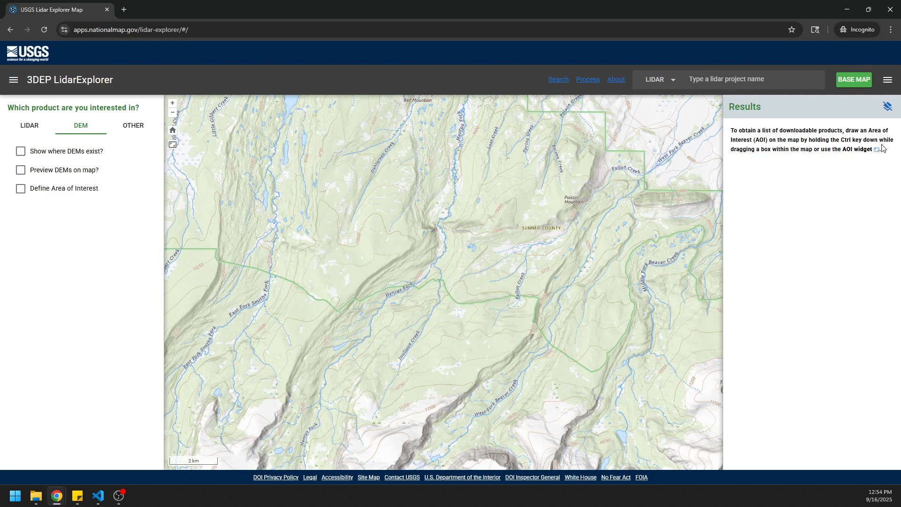
{"action": "left_click", "coordinate": [174, 147]}
{"action": "left_click_drag", "start_coordinate": [361, 132], "coordinate": [481, 326]}
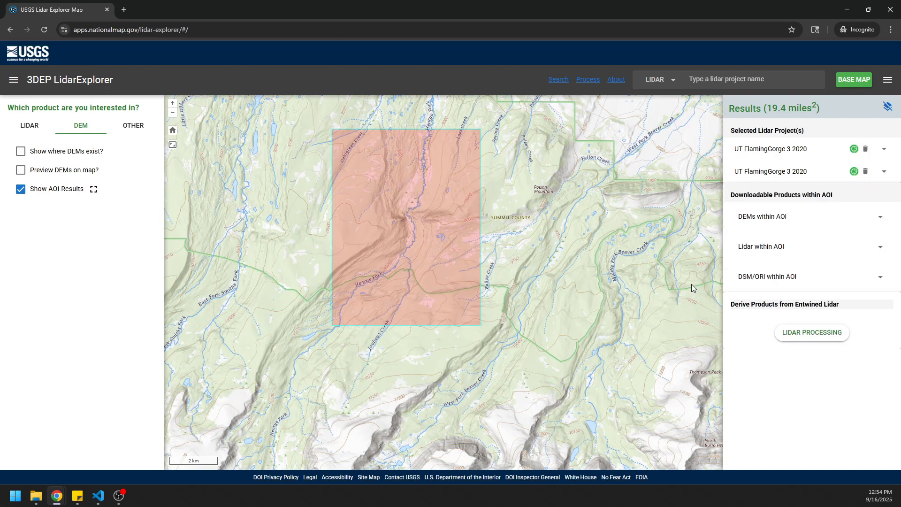
Expand the DEM products within the area of interest and try exporting the DEM 1 Meter download list.
{"action": "mouse_move", "coordinate": [784, 167]}
{"action": "left_click", "coordinate": [883, 218]}
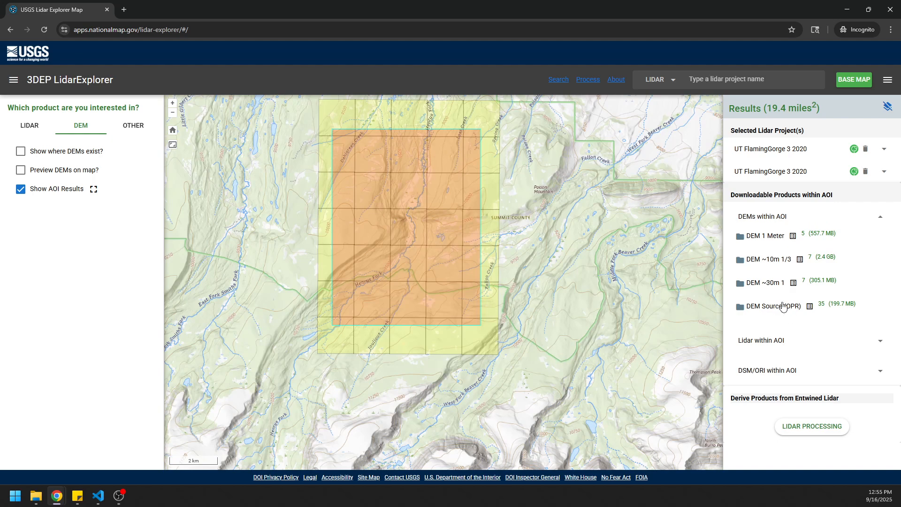
{"action": "left_click", "coordinate": [793, 237]}
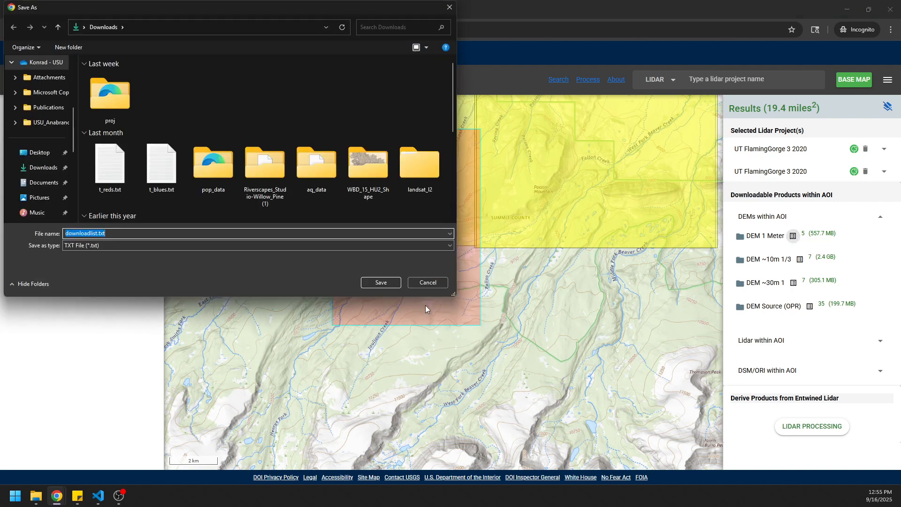
{"action": "left_click", "coordinate": [427, 282]}
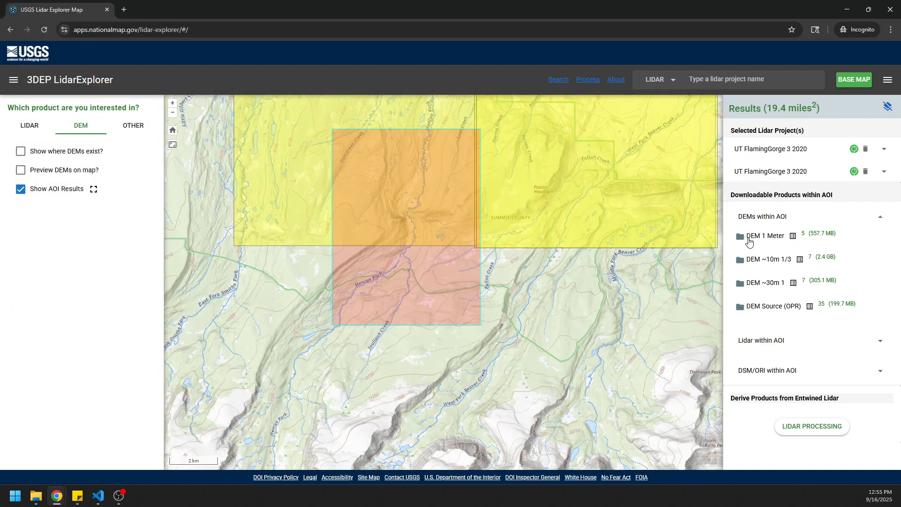
List the individual DEM 1 Meter files and examine their tile footprints against the area of interest.
{"action": "left_click", "coordinate": [749, 239]}
{"action": "scroll", "coordinate": [881, 266], "scroll_direction": "down", "scroll_amount": 1}
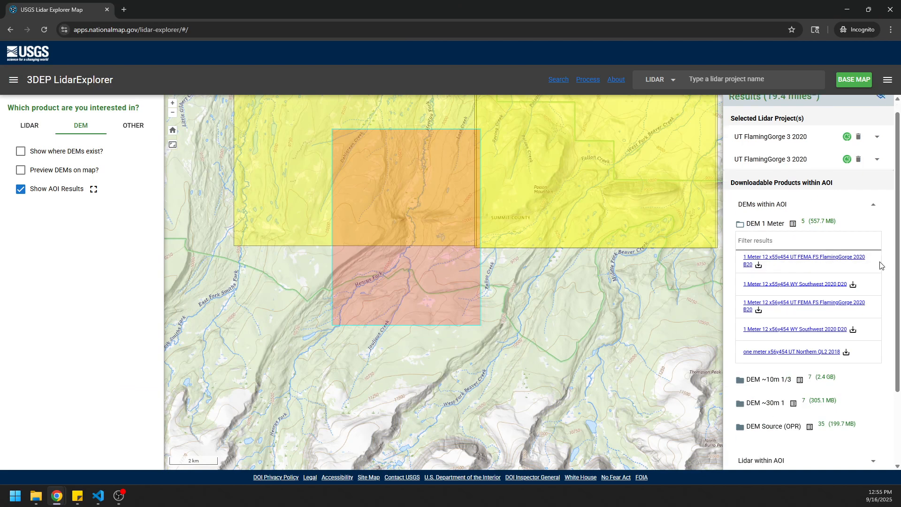
{"action": "scroll", "coordinate": [879, 264], "scroll_direction": "down", "scroll_amount": 1}
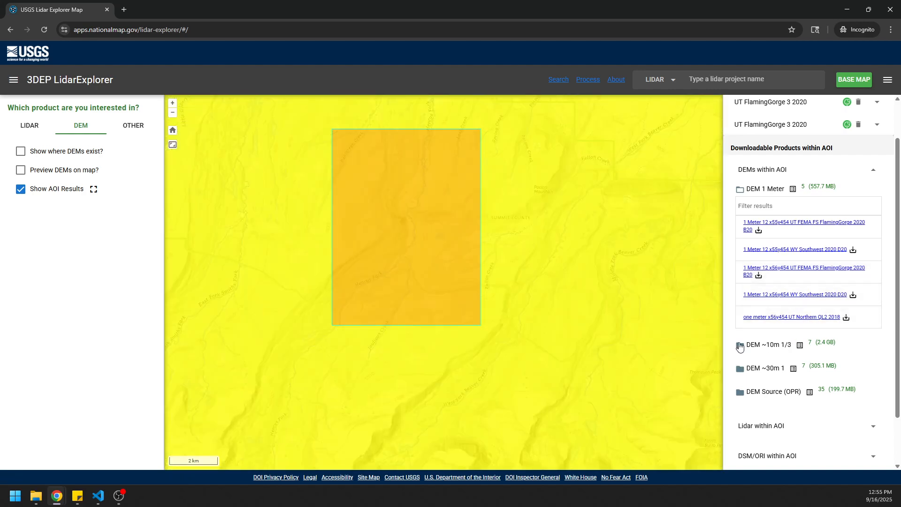
{"action": "scroll", "coordinate": [765, 322], "scroll_direction": "up", "scroll_amount": 1}
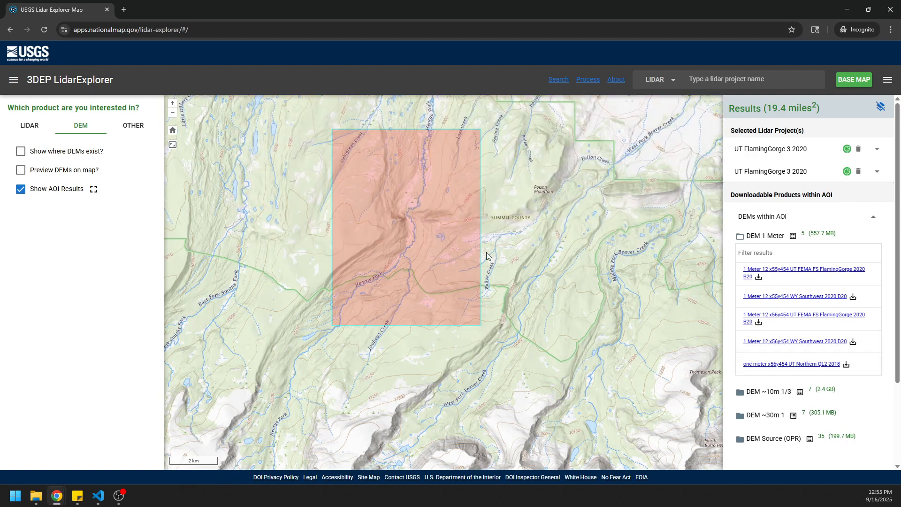
{"action": "left_click_drag", "start_coordinate": [432, 247], "coordinate": [430, 310]}
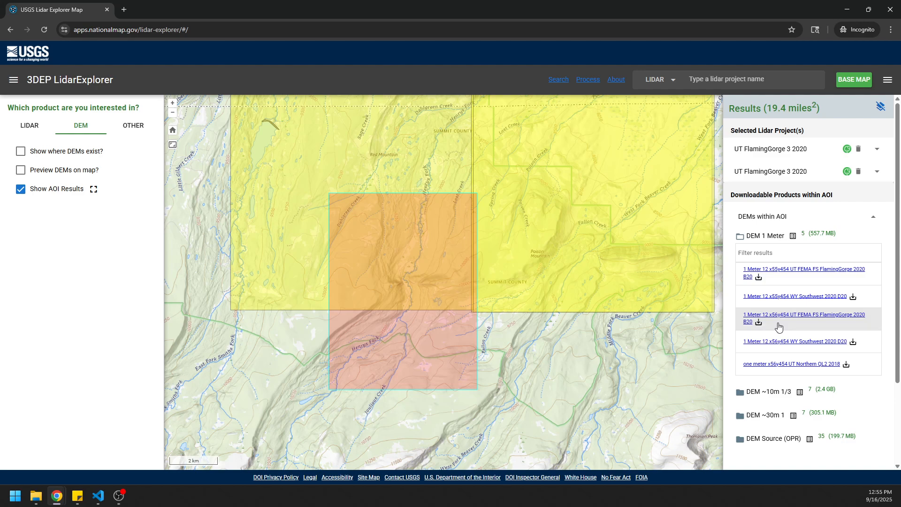
Download the 1 Meter 12 x55y454 UT FEMA FS FlamingGorge 2020 B20 DEM into a new Downloads subfolder named usgs_3dep_dem.
{"action": "left_click", "coordinate": [759, 278]}
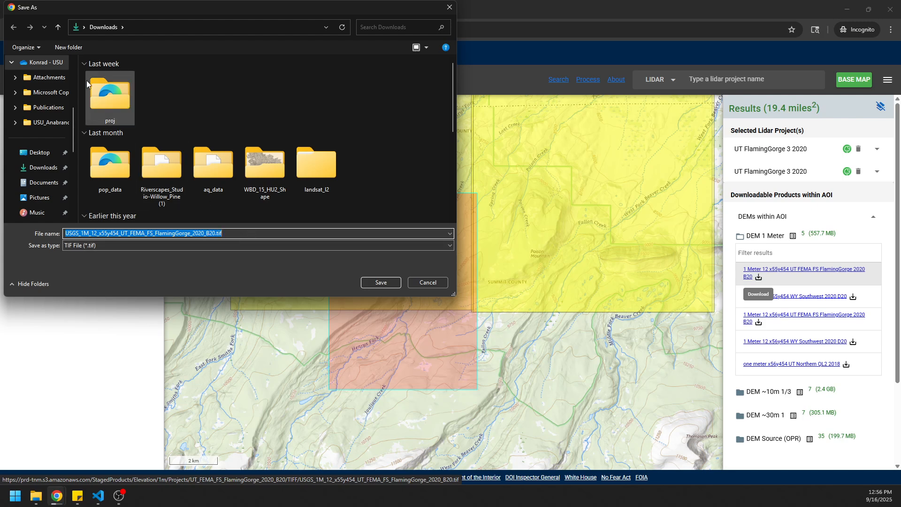
{"action": "left_click", "coordinate": [68, 47]}
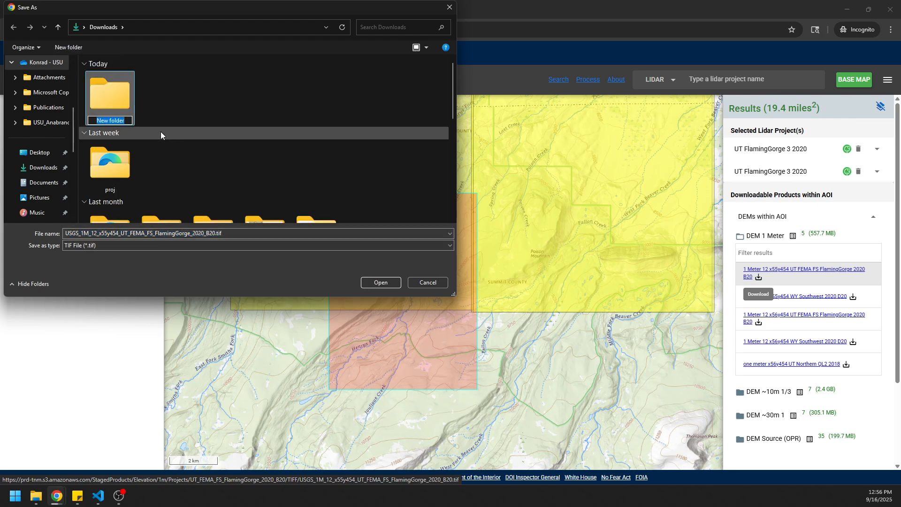
{"action": "type", "text": "usgs_3dep_dem"}
{"action": "key", "text": "Return"}
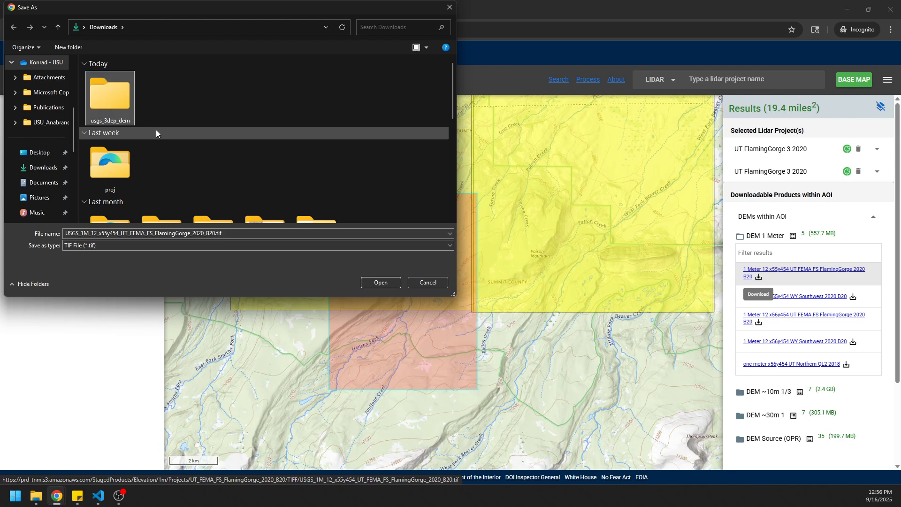
{"action": "double_click", "coordinate": [115, 109]}
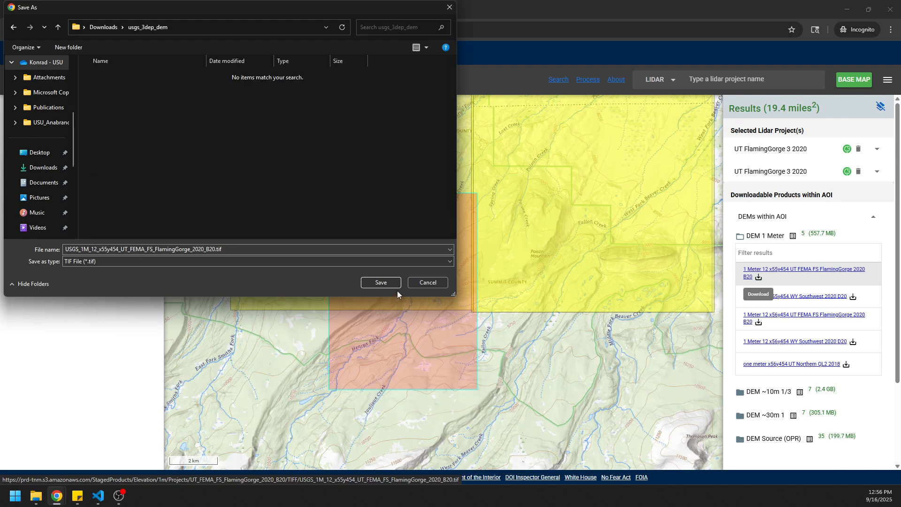
{"action": "left_click", "coordinate": [387, 281]}
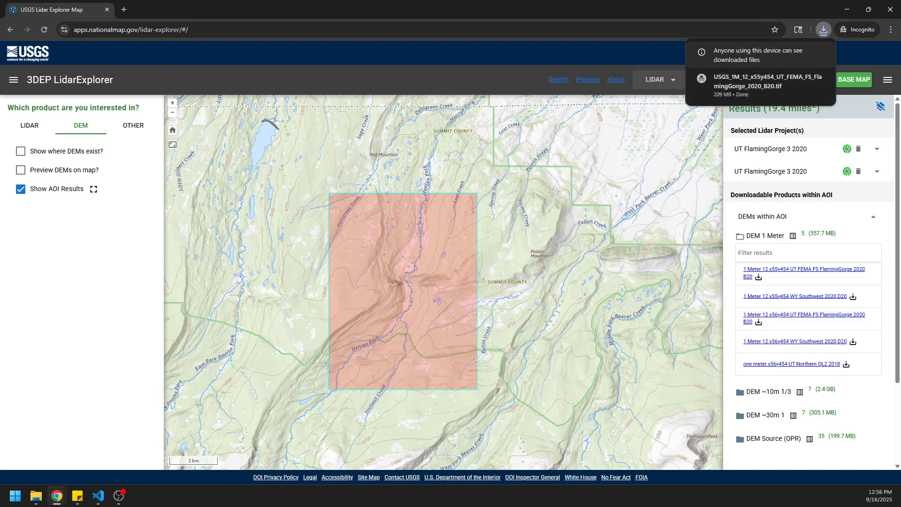
Launch QGIS.
{"action": "key", "text": "super"}
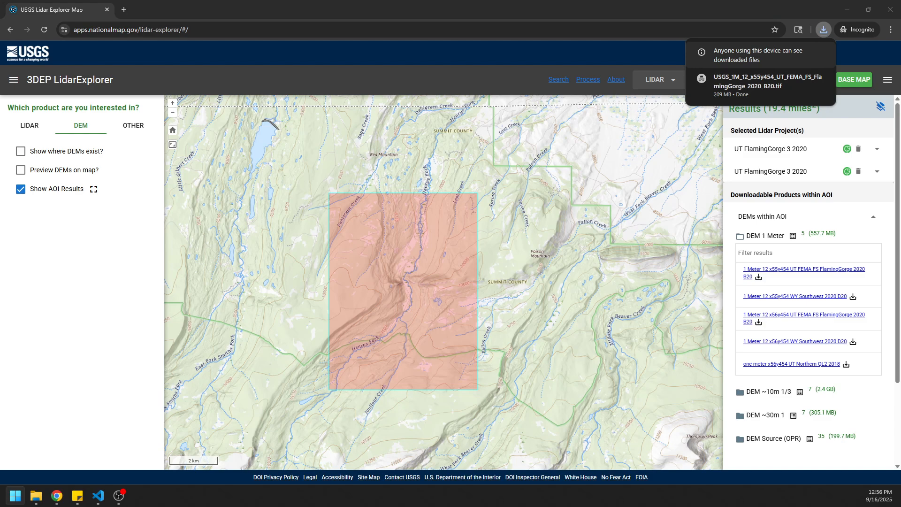
{"action": "key", "text": "Return"}
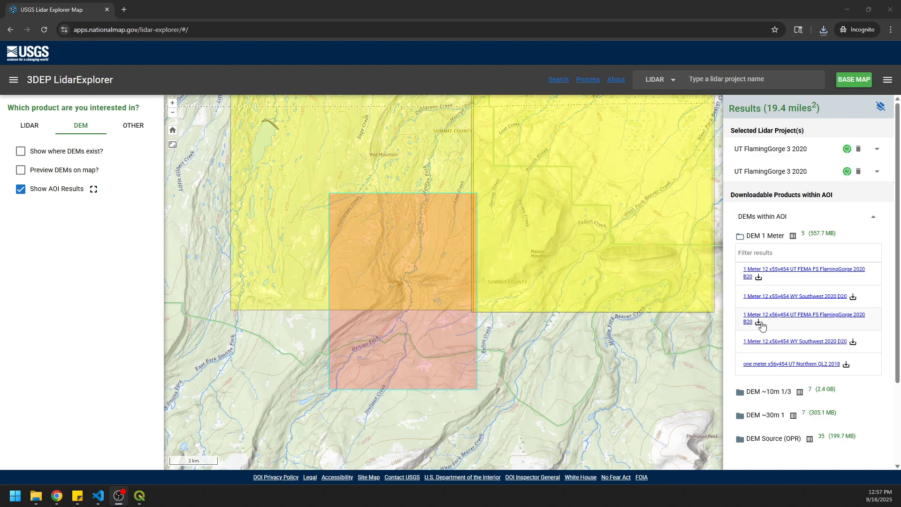
Download the 1 Meter 12 x55y454 WY Southwest 2020 D20 DEM into the usgs_3dep_dem folder.
{"action": "left_click", "coordinate": [854, 297]}
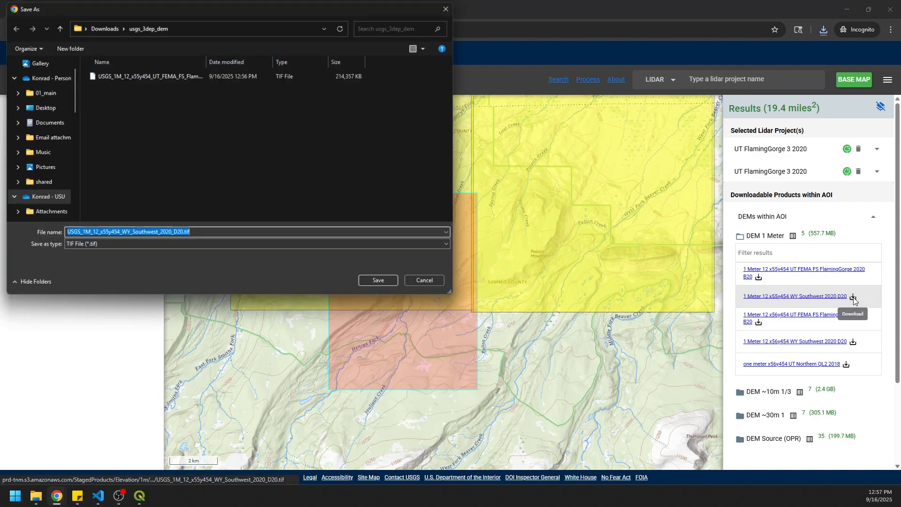
{"action": "left_click", "coordinate": [378, 281]}
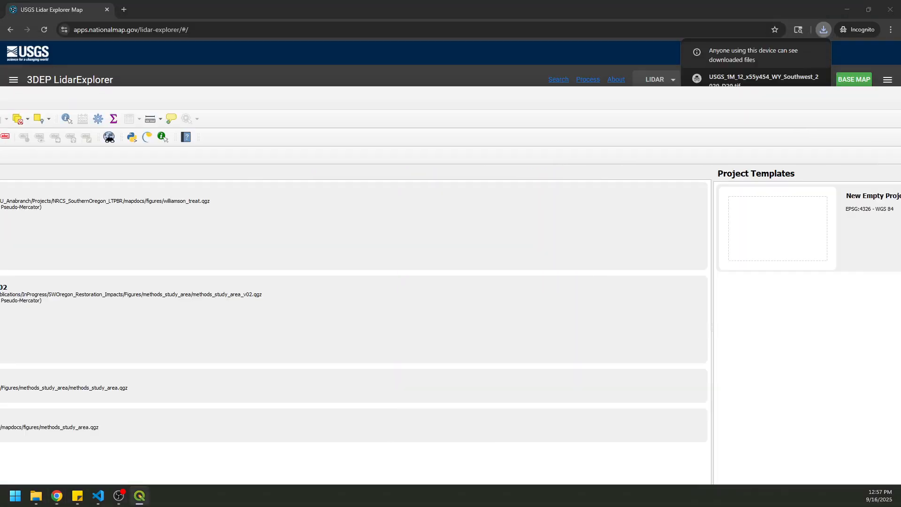
Switch to QGIS, fill the screen with its window and create a new empty project.
{"action": "left_click_drag", "start_coordinate": [0, 97], "coordinate": [363, 0]}
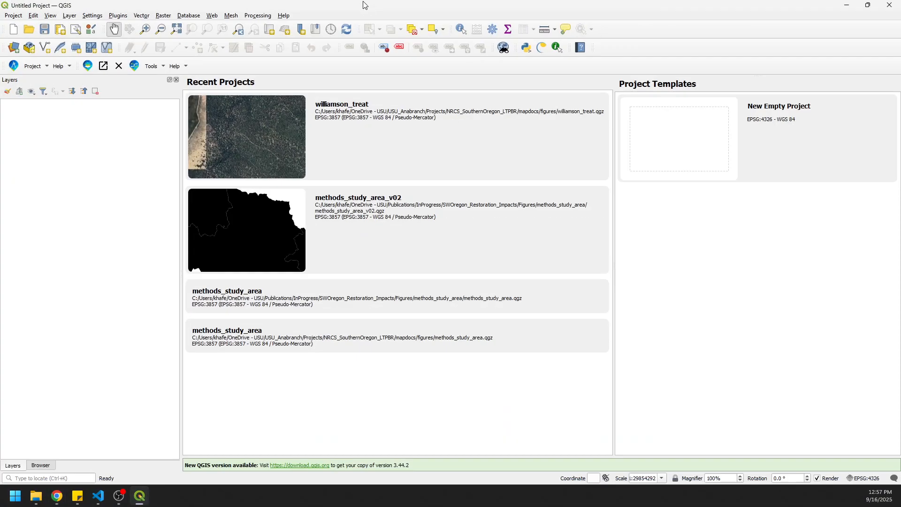
{"action": "left_click", "coordinate": [13, 30]}
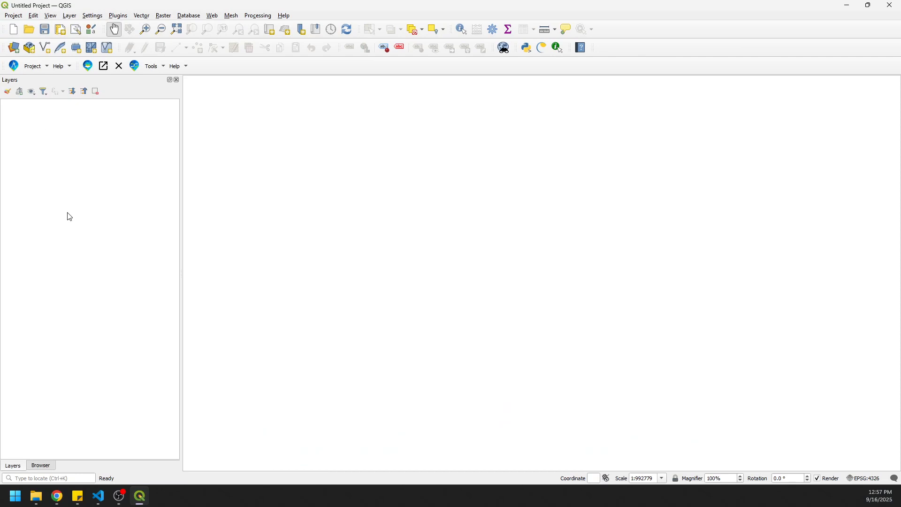
Add both x55y454 DEM files from the Downloads subfolder usgs_3dep_dem to the map, accepting the preselected coordinate transformation.
{"action": "left_click", "coordinate": [45, 465]}
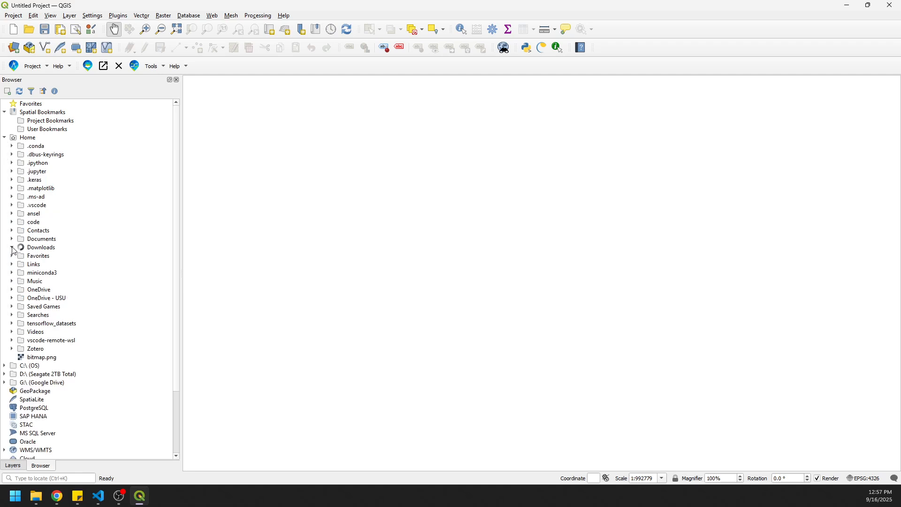
{"action": "scroll", "coordinate": [73, 330], "scroll_direction": "down", "scroll_amount": 2}
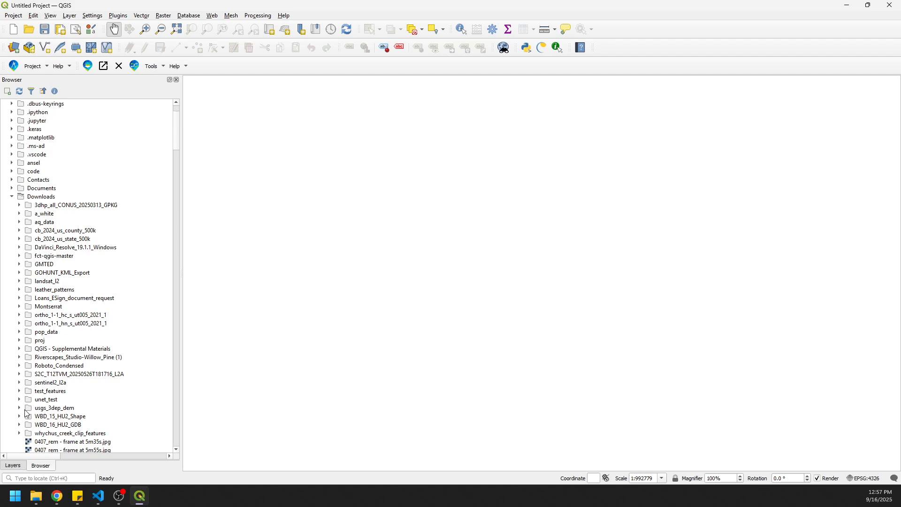
{"action": "left_click", "coordinate": [20, 408]}
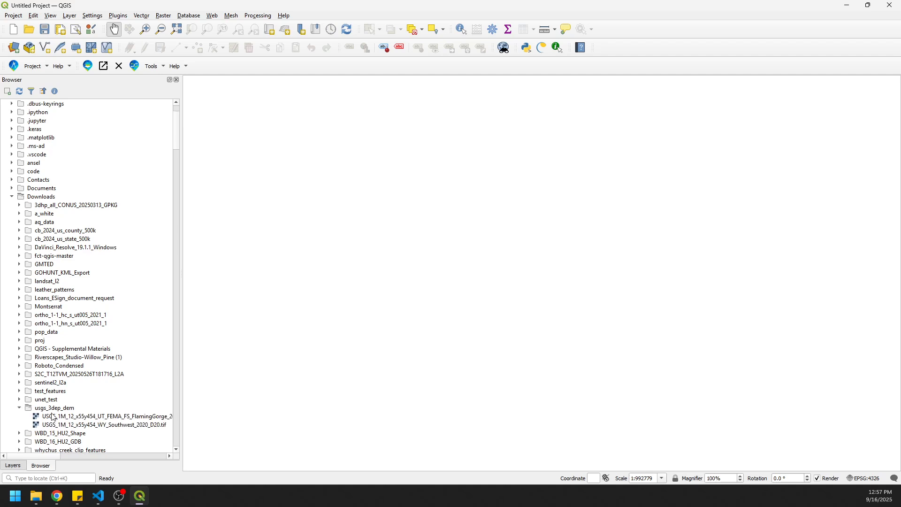
{"action": "scroll", "coordinate": [71, 428], "scroll_direction": "down", "scroll_amount": 1}
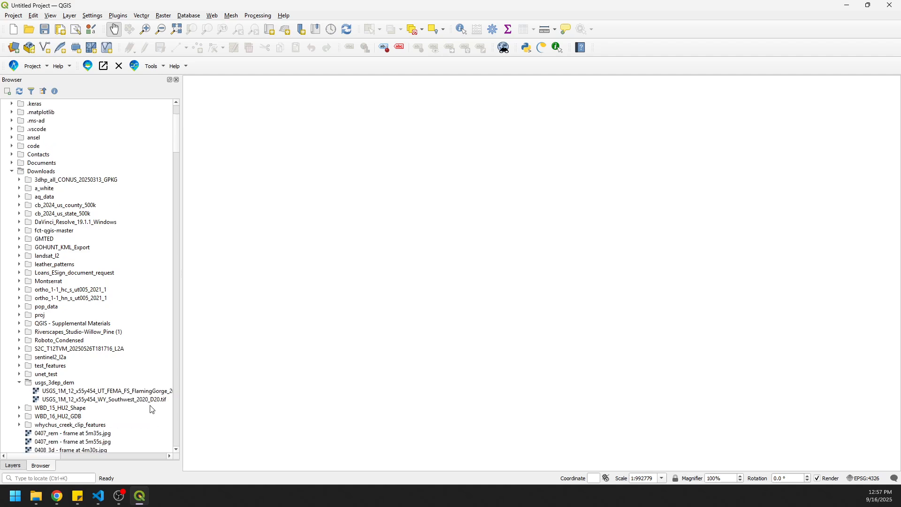
{"action": "left_click_drag", "start_coordinate": [182, 410], "coordinate": [226, 410]}
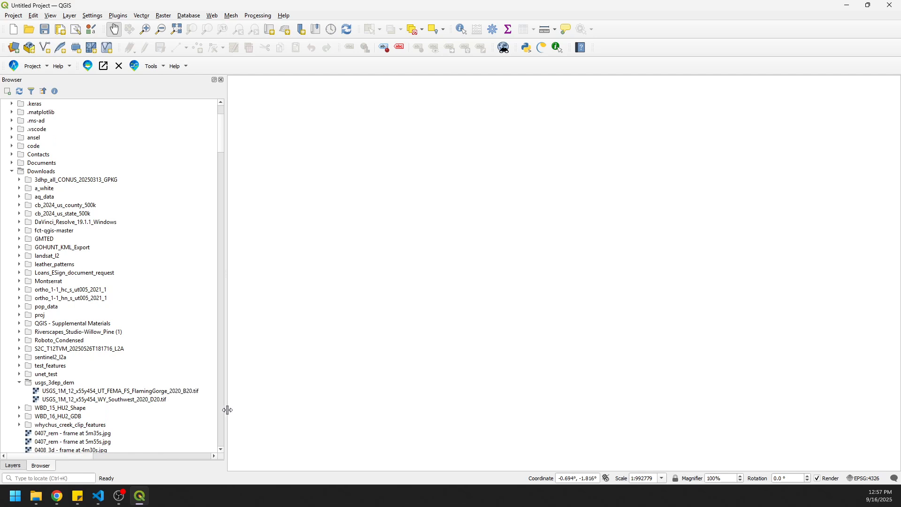
{"action": "left_click", "coordinate": [140, 391]}
{"action": "left_click", "coordinate": [121, 400], "text": "shift"}
{"action": "left_click_drag", "start_coordinate": [121, 399], "coordinate": [507, 323]}
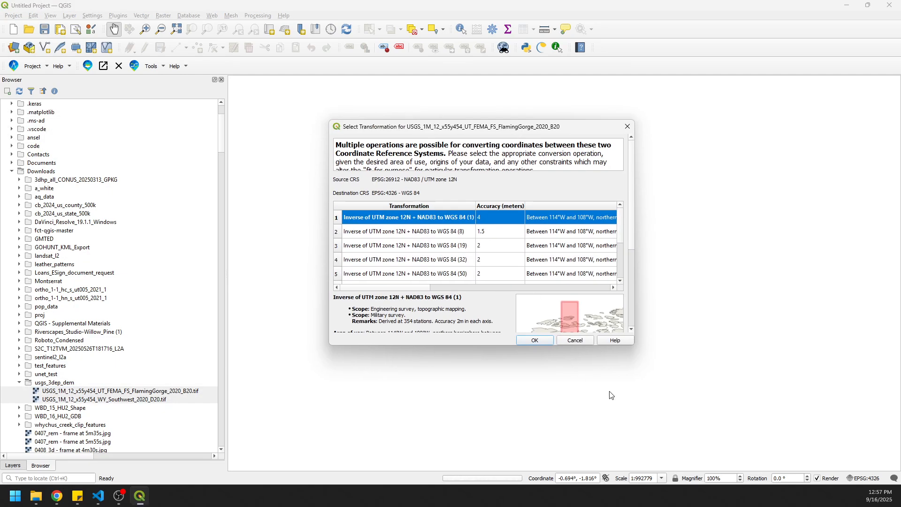
{"action": "left_click", "coordinate": [535, 340]}
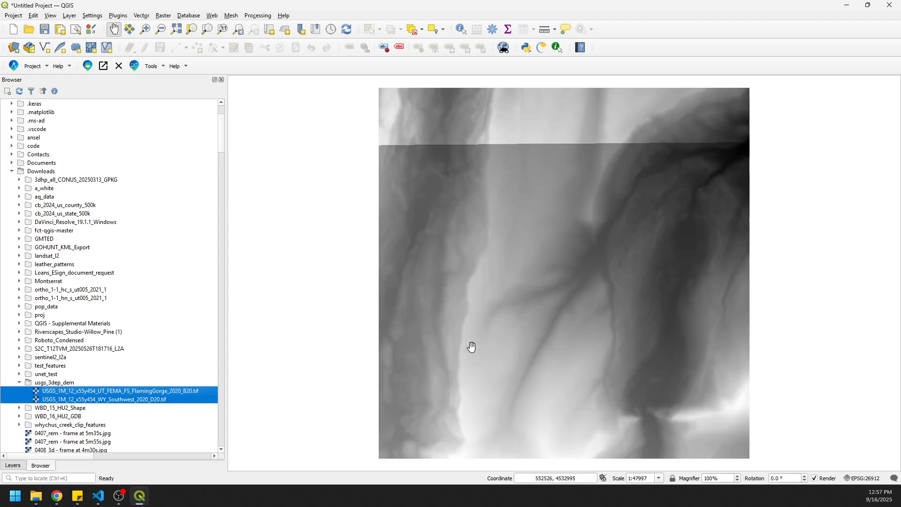
Toggle the visibility of the FlamingGorge and WY Southwest layers to compare their coverage.
{"action": "left_click", "coordinate": [13, 465]}
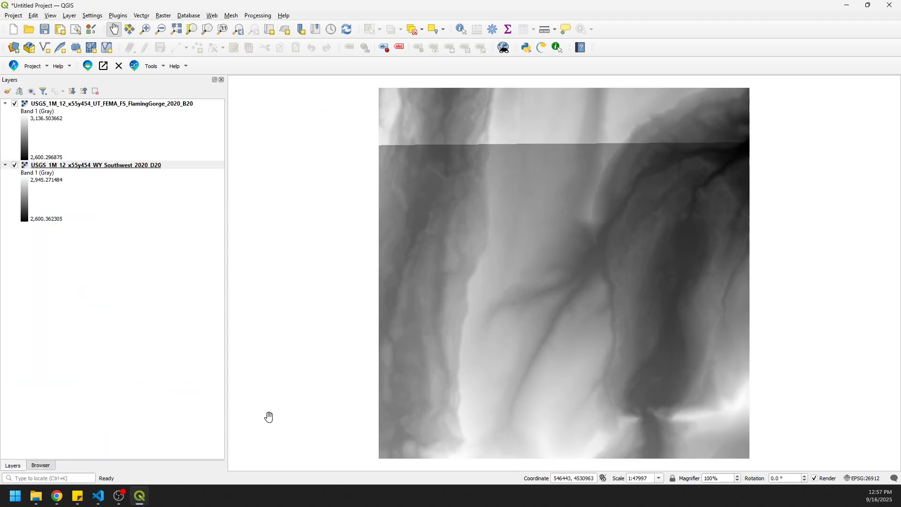
{"action": "left_click", "coordinate": [15, 104]}
{"action": "left_click", "coordinate": [14, 104]}
{"action": "left_click", "coordinate": [15, 104]}
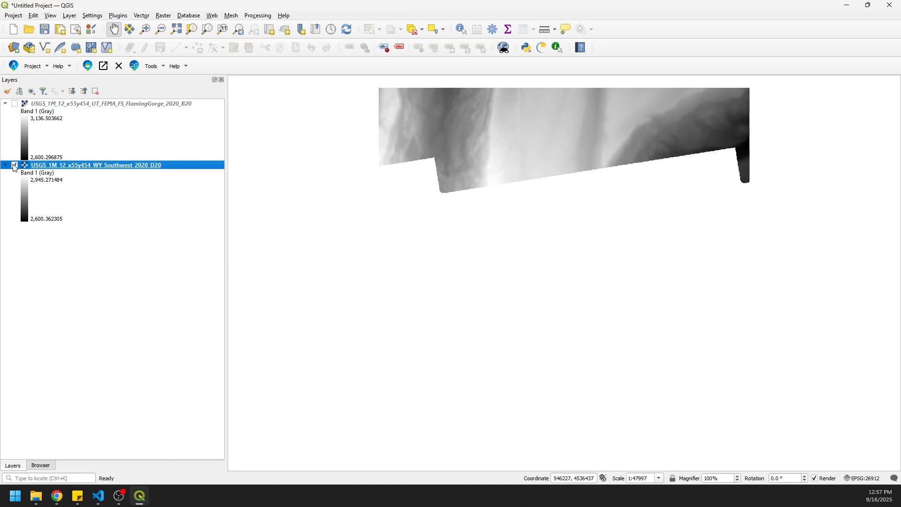
{"action": "left_click", "coordinate": [14, 165]}
{"action": "left_click", "coordinate": [14, 165]}
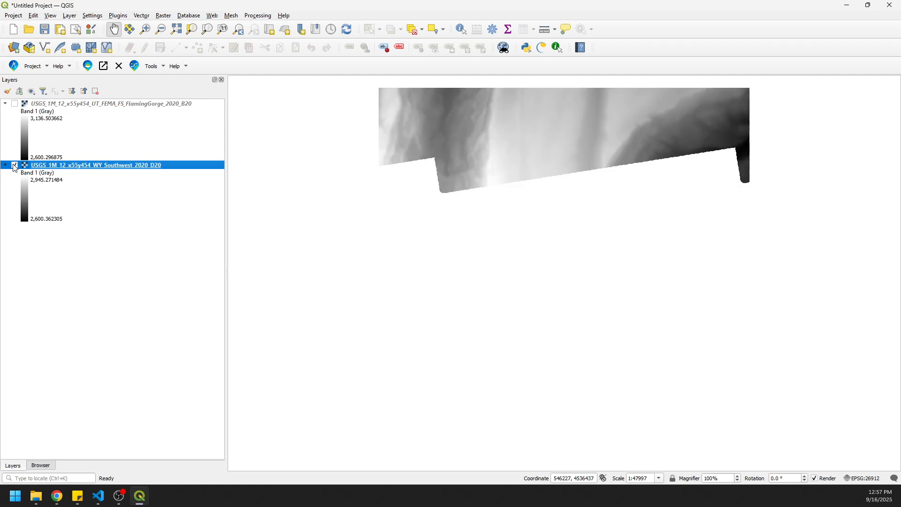
{"action": "left_click", "coordinate": [14, 103]}
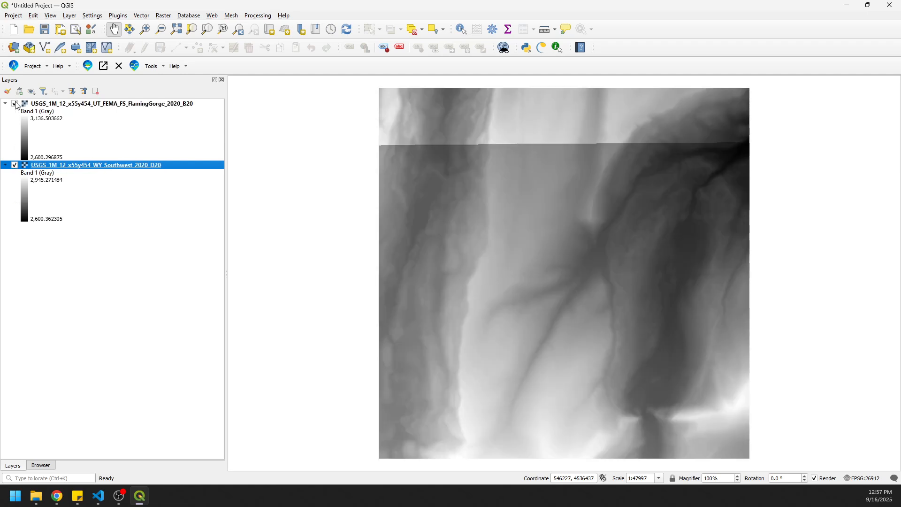
{"action": "left_click", "coordinate": [14, 104]}
Remove the USGS_1M_12_x55y454_WY_Southwest_2020_D20 layer from the project.
{"action": "right_click", "coordinate": [114, 166]}
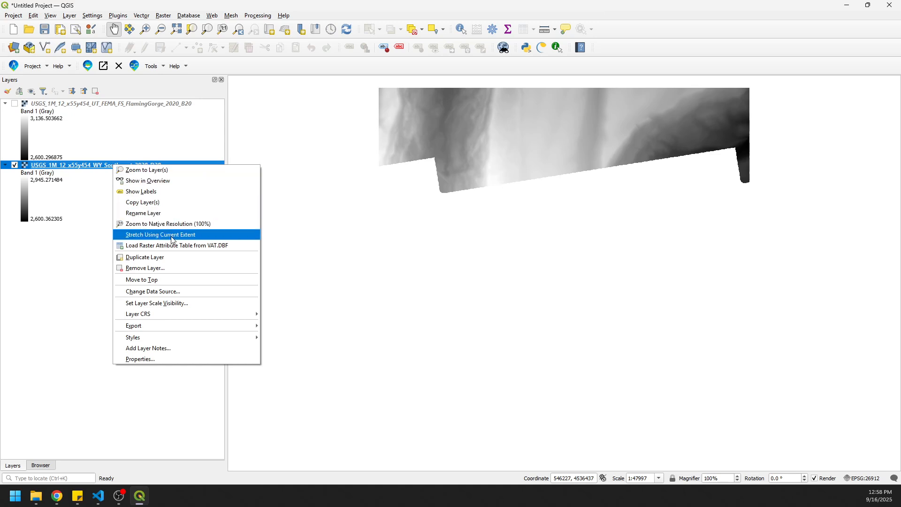
{"action": "left_click", "coordinate": [149, 267]}
{"action": "left_click", "coordinate": [444, 256]}
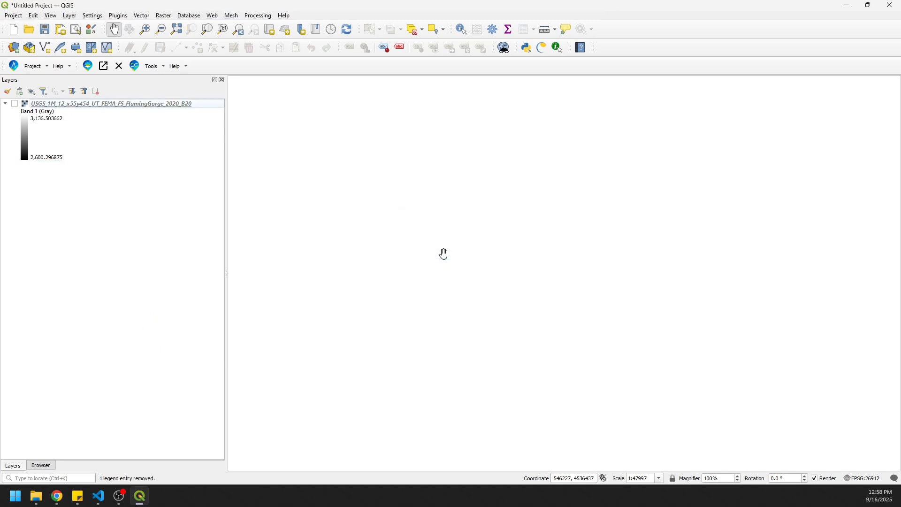
Show the x55y454 FlamingGorge DEM layer and inspect its terrain and extent on the map.
{"action": "left_click", "coordinate": [14, 103]}
{"action": "left_click_drag", "start_coordinate": [644, 342], "coordinate": [582, 253]}
{"action": "scroll", "coordinate": [562, 264], "scroll_direction": "up", "scroll_amount": 1}
{"action": "scroll", "coordinate": [560, 263], "scroll_direction": "down", "scroll_amount": 1}
{"action": "left_click_drag", "start_coordinate": [541, 199], "coordinate": [547, 275]}
{"action": "scroll", "coordinate": [547, 276], "scroll_direction": "up", "scroll_amount": 1}
{"action": "scroll", "coordinate": [547, 276], "scroll_direction": "down", "scroll_amount": 1}
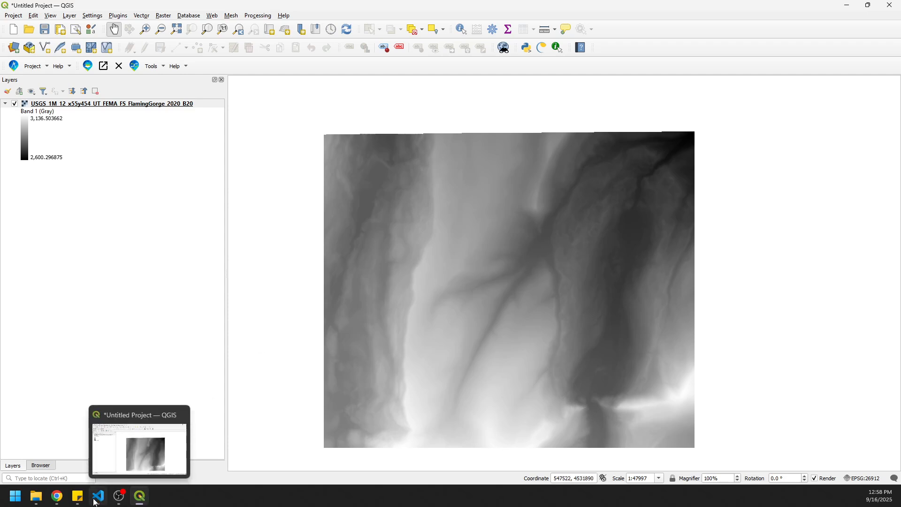
Return to LidarExplorer and download the x56y454 FlamingGorge 2020 B20, WY Southwest 2020 D20 and UT Northern QL2 2018 DEMs into usgs_3dep_dem.
{"action": "mouse_move", "coordinate": [62, 501]}
{"action": "left_click", "coordinate": [145, 457]}
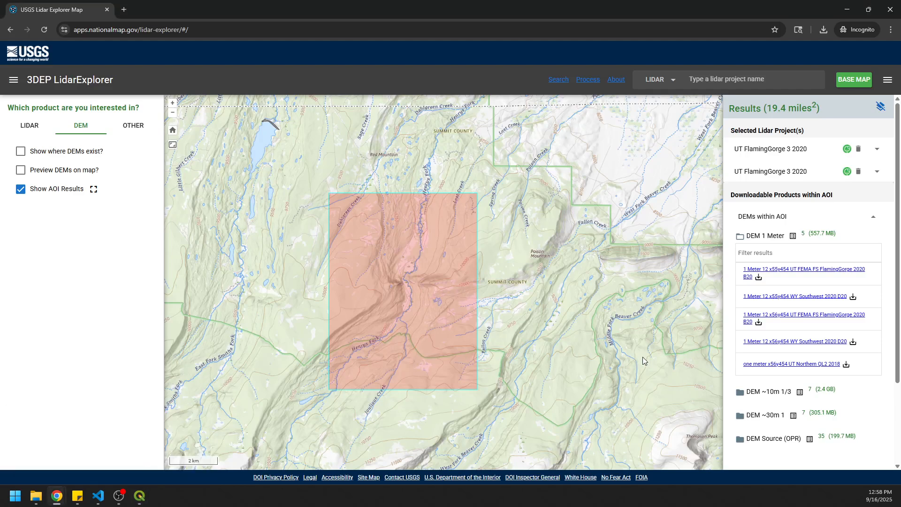
{"action": "left_click", "coordinate": [759, 322]}
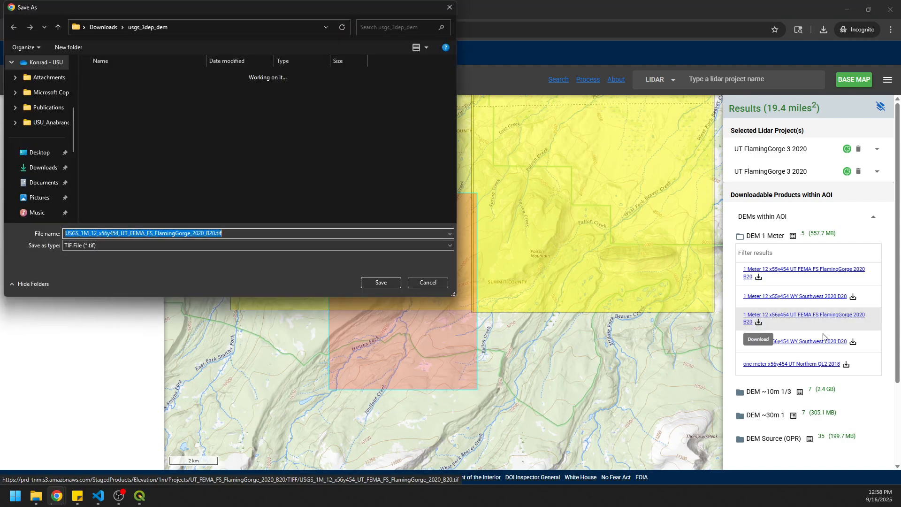
{"action": "left_click", "coordinate": [391, 282]}
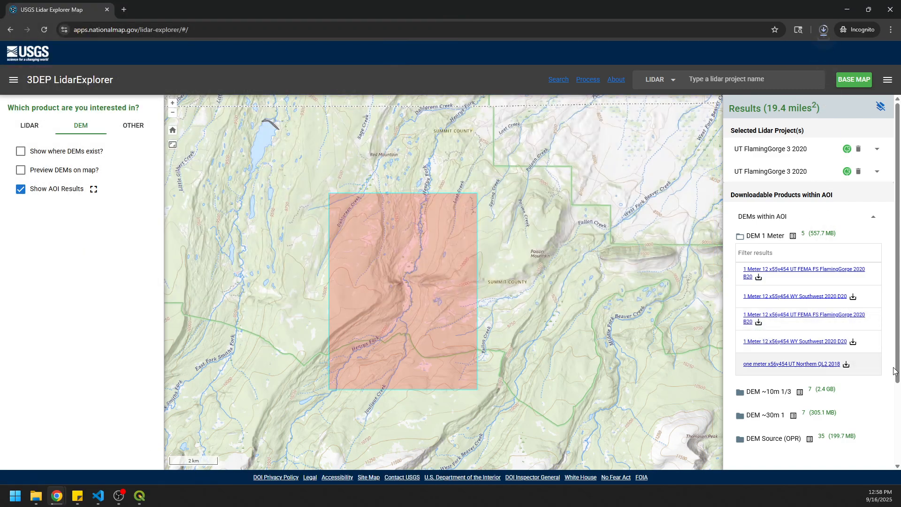
{"action": "left_click", "coordinate": [853, 342]}
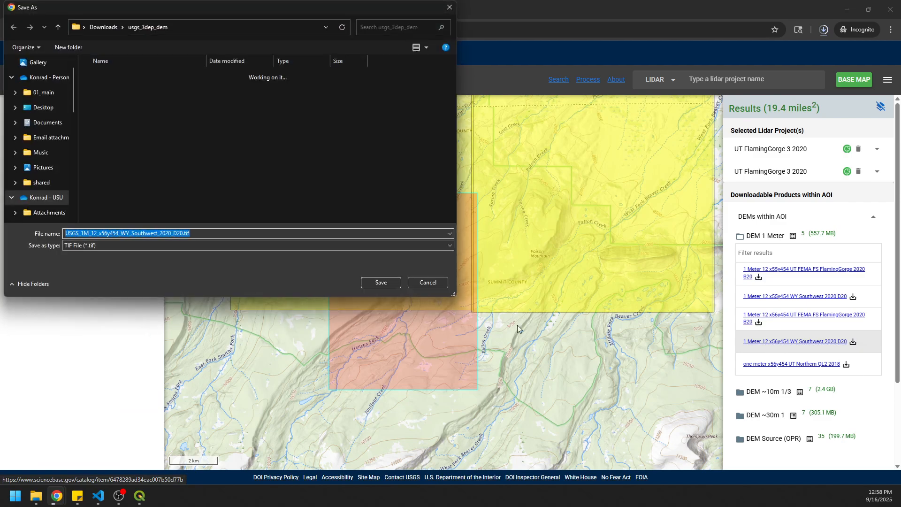
{"action": "left_click", "coordinate": [381, 282]}
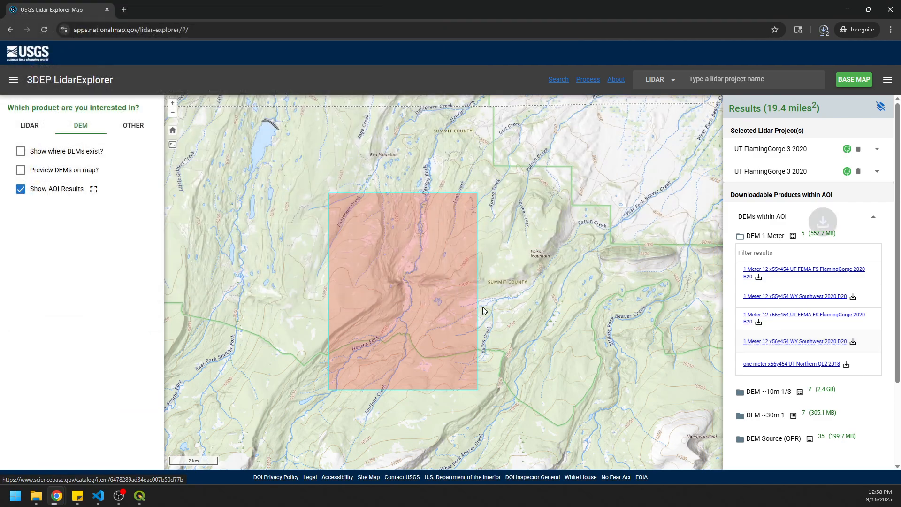
{"action": "left_click", "coordinate": [846, 365]}
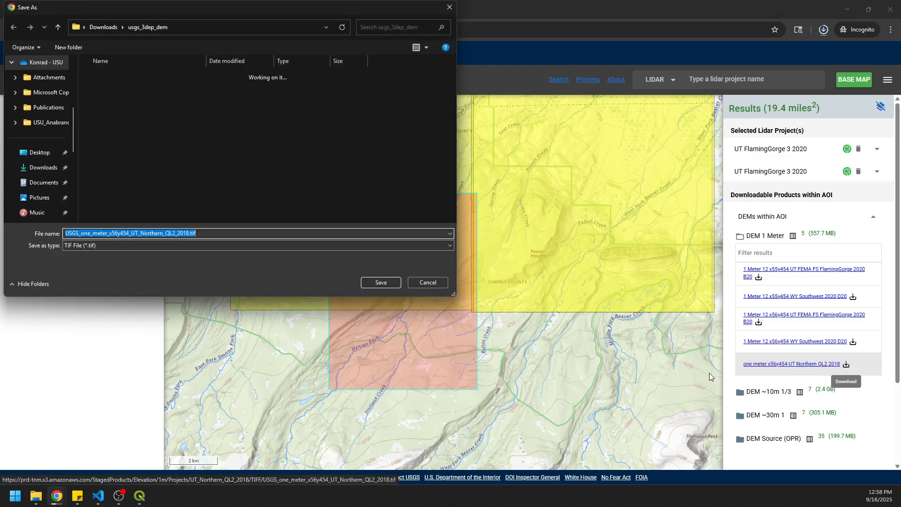
{"action": "left_click", "coordinate": [381, 282]}
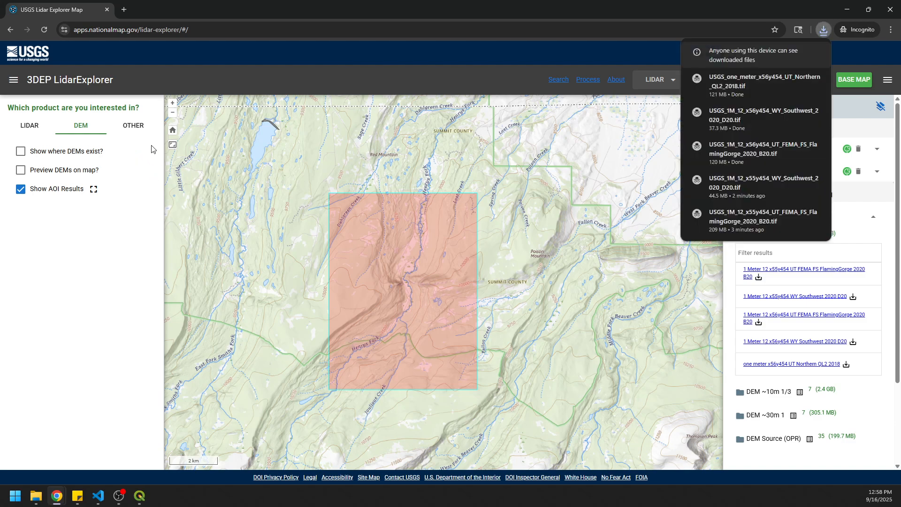
Preview the DEMs on the LidarExplorer map as Hillshade Gray.
{"action": "left_click", "coordinate": [21, 170]}
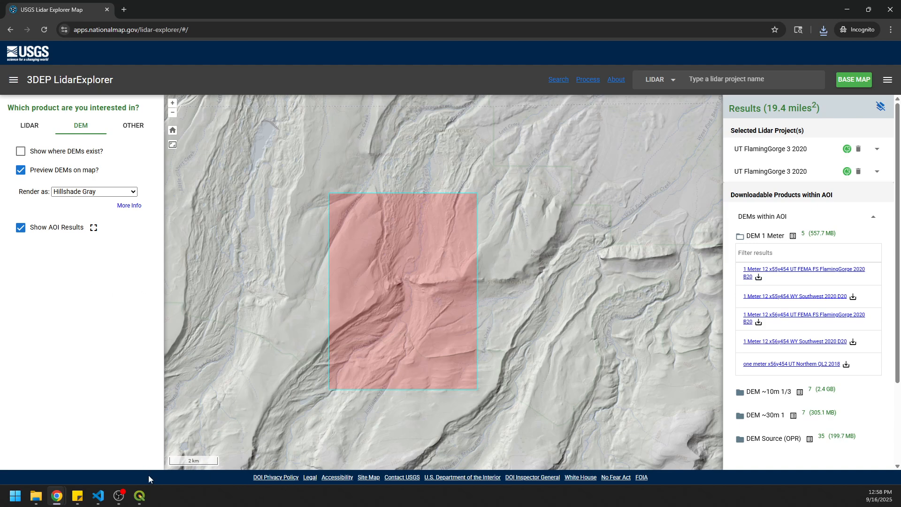
Switch to QGIS and remove the USGS_1M_12_x55y454_UT_FEMA_FS_FlamingGorge_2020_B20 layer from the project.
{"action": "left_click", "coordinate": [142, 499]}
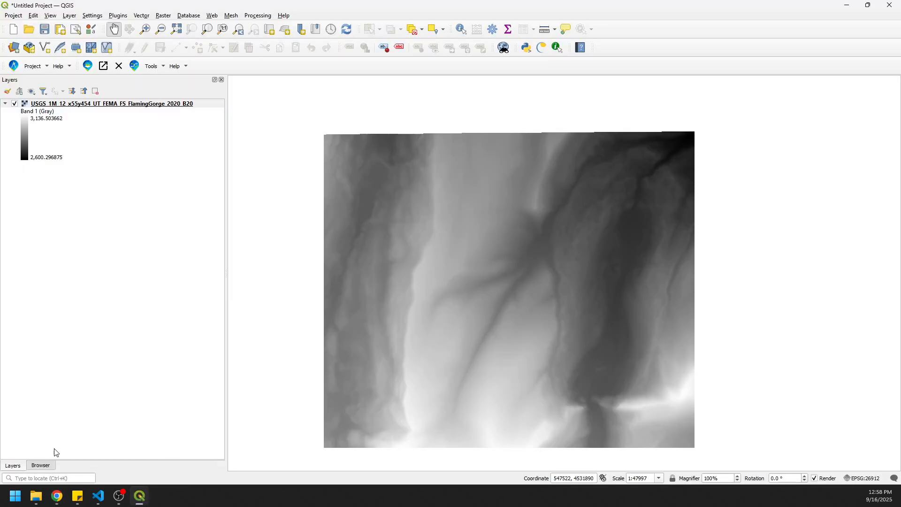
{"action": "right_click", "coordinate": [116, 105]}
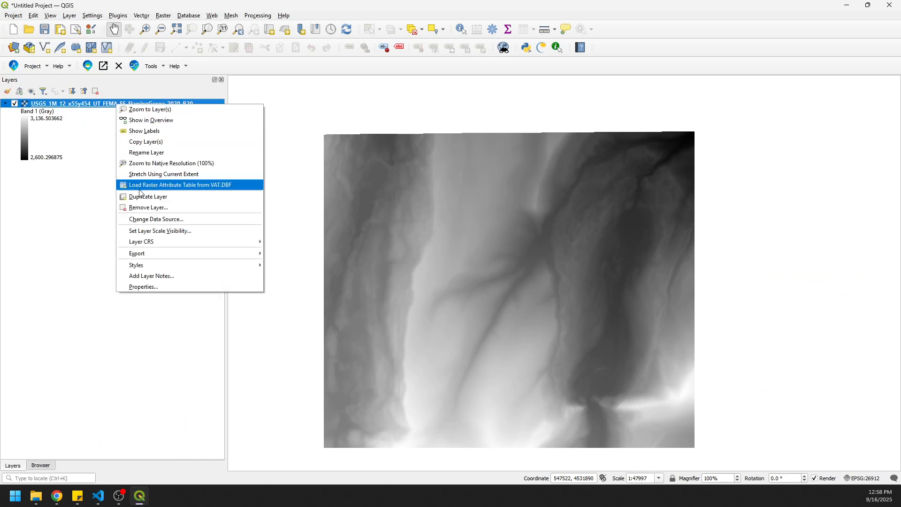
{"action": "left_click", "coordinate": [143, 210]}
{"action": "left_click", "coordinate": [432, 255]}
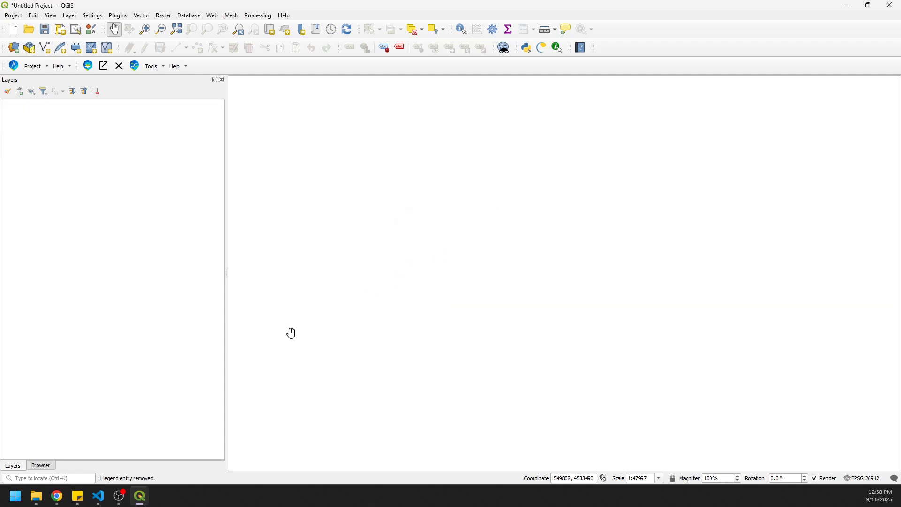
Add all five DEM files from the usgs_3dep_dem folder to the map.
{"action": "left_click", "coordinate": [38, 468]}
{"action": "scroll", "coordinate": [115, 390], "scroll_direction": "down", "scroll_amount": 1}
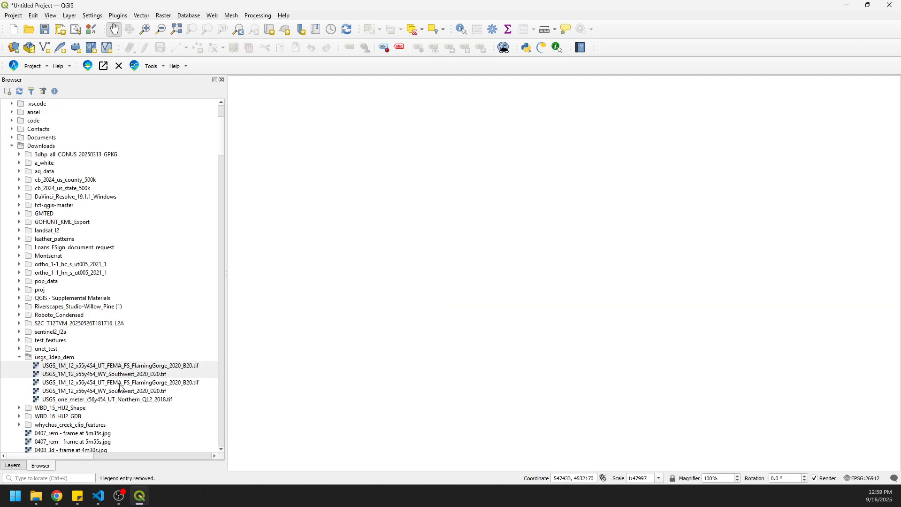
{"action": "left_click", "coordinate": [147, 366]}
{"action": "left_click", "coordinate": [151, 400], "text": "shift"}
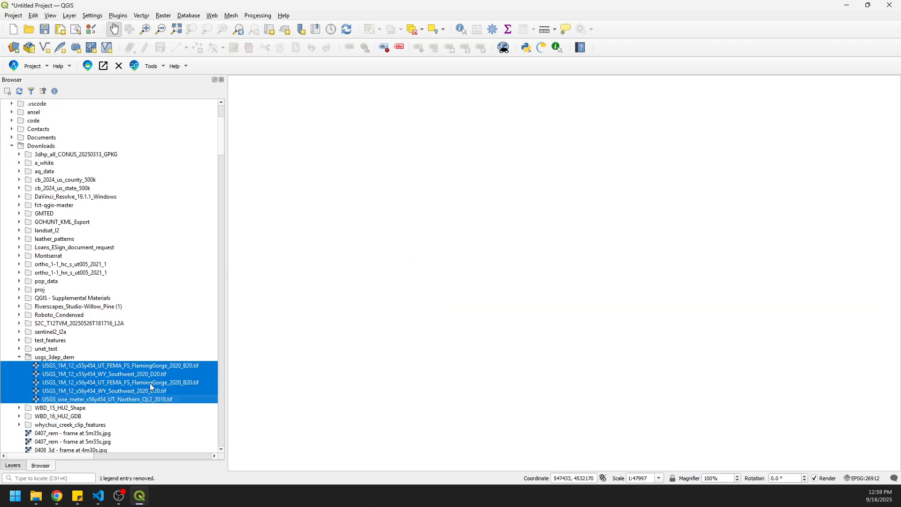
{"action": "left_click_drag", "start_coordinate": [131, 364], "coordinate": [433, 346]}
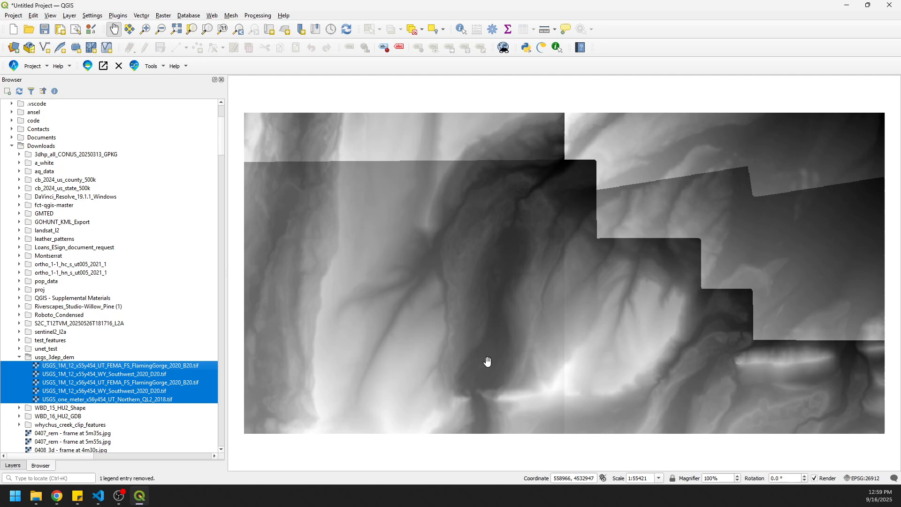
Examine the combined coverage of the loaded DEM tiles and the seams between them.
{"action": "scroll", "coordinate": [508, 348], "scroll_direction": "down", "scroll_amount": 1}
{"action": "left_click_drag", "start_coordinate": [508, 348], "coordinate": [488, 342]}
{"action": "scroll", "coordinate": [455, 252], "scroll_direction": "up", "scroll_amount": 1}
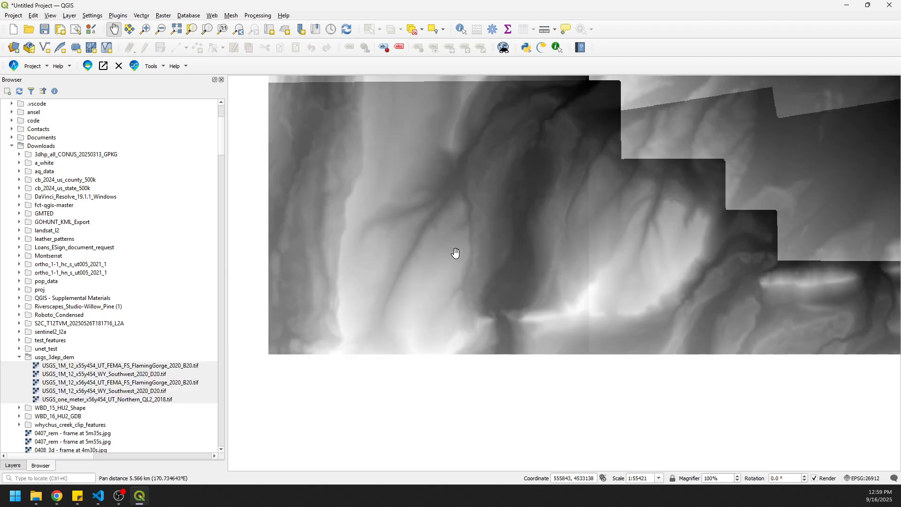
{"action": "left_click_drag", "start_coordinate": [473, 187], "coordinate": [497, 299]}
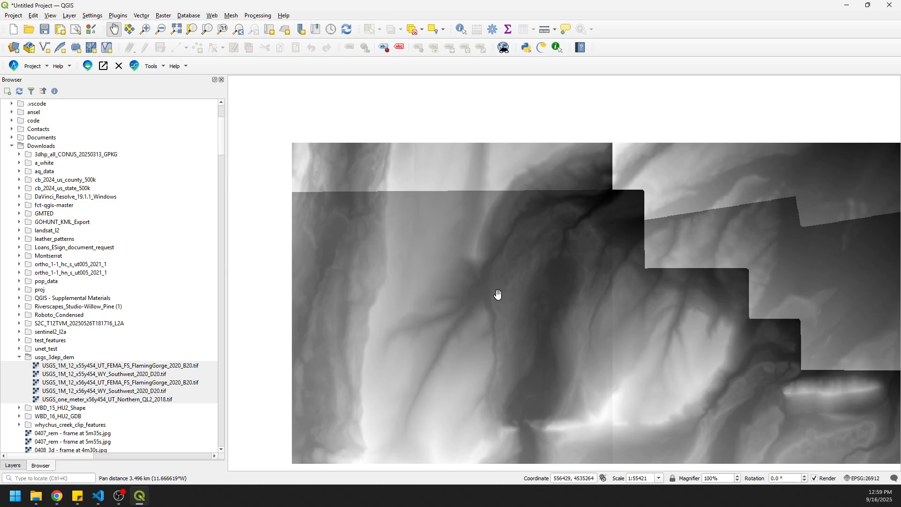
{"action": "left_click_drag", "start_coordinate": [554, 300], "coordinate": [475, 277]}
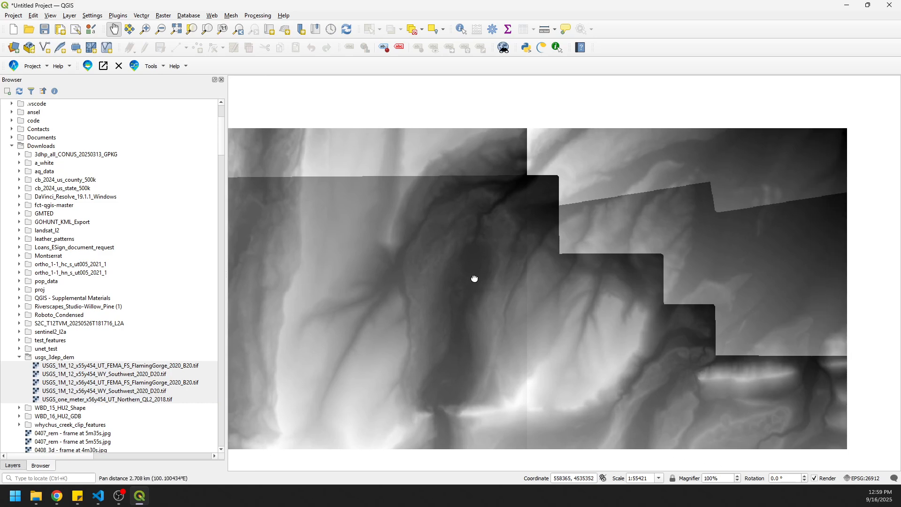
{"action": "left_click_drag", "start_coordinate": [531, 300], "coordinate": [537, 246]}
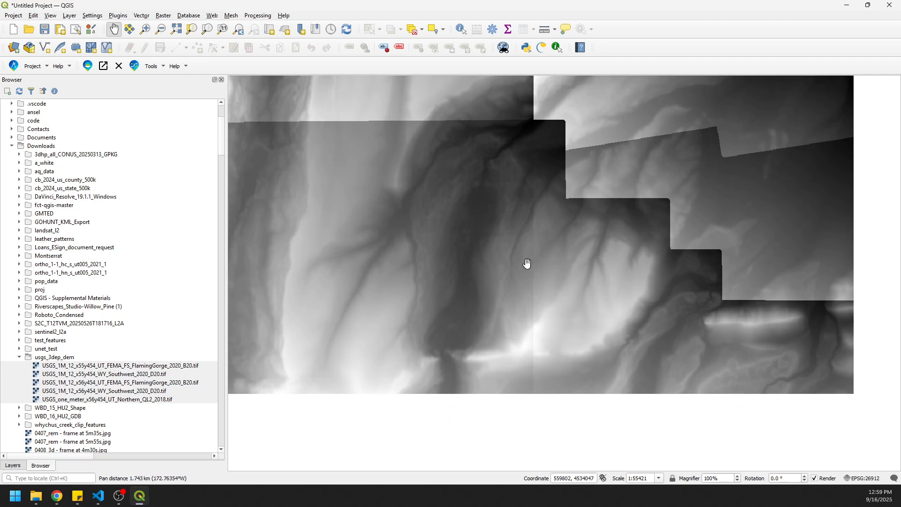
{"action": "scroll", "coordinate": [526, 263], "scroll_direction": "down", "scroll_amount": 1}
{"action": "scroll", "coordinate": [526, 263], "scroll_direction": "up", "scroll_amount": 1}
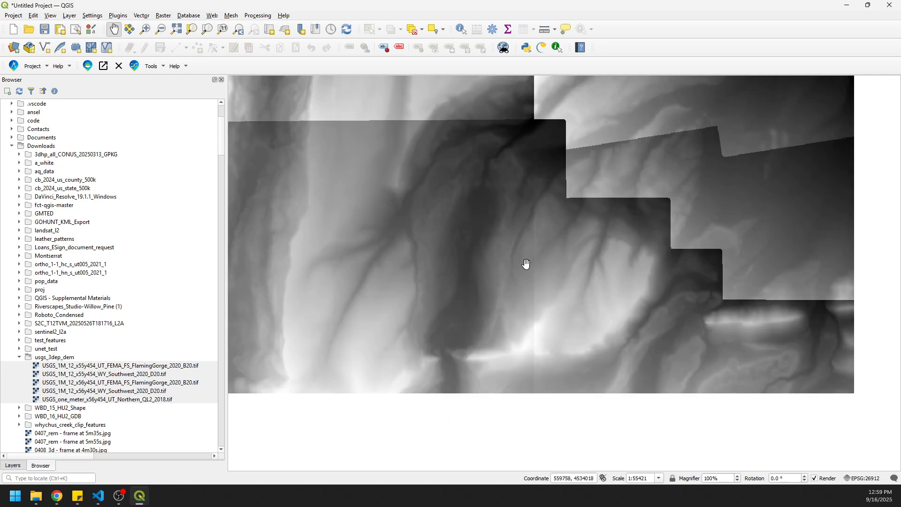
{"action": "scroll", "coordinate": [526, 263], "scroll_direction": "up", "scroll_amount": 1}
{"action": "scroll", "coordinate": [526, 263], "scroll_direction": "down", "scroll_amount": 1}
{"action": "left_click_drag", "start_coordinate": [354, 293], "coordinate": [399, 355]}
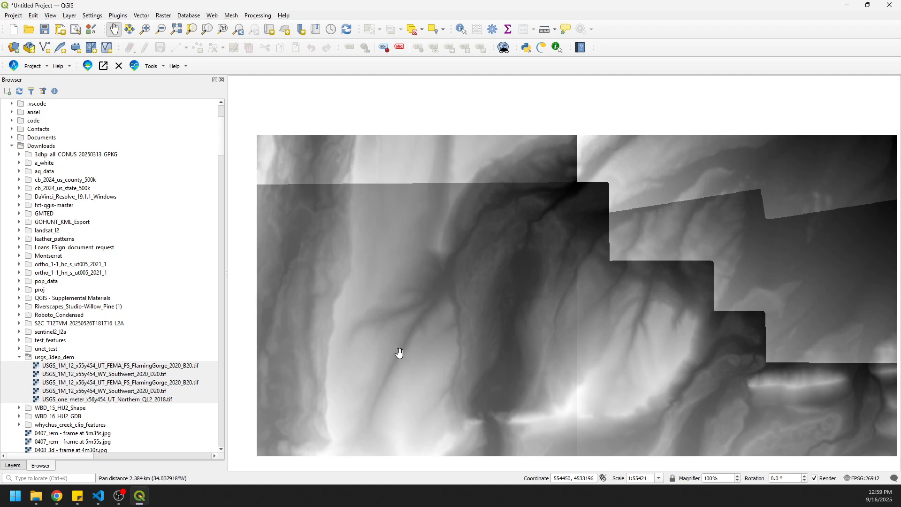